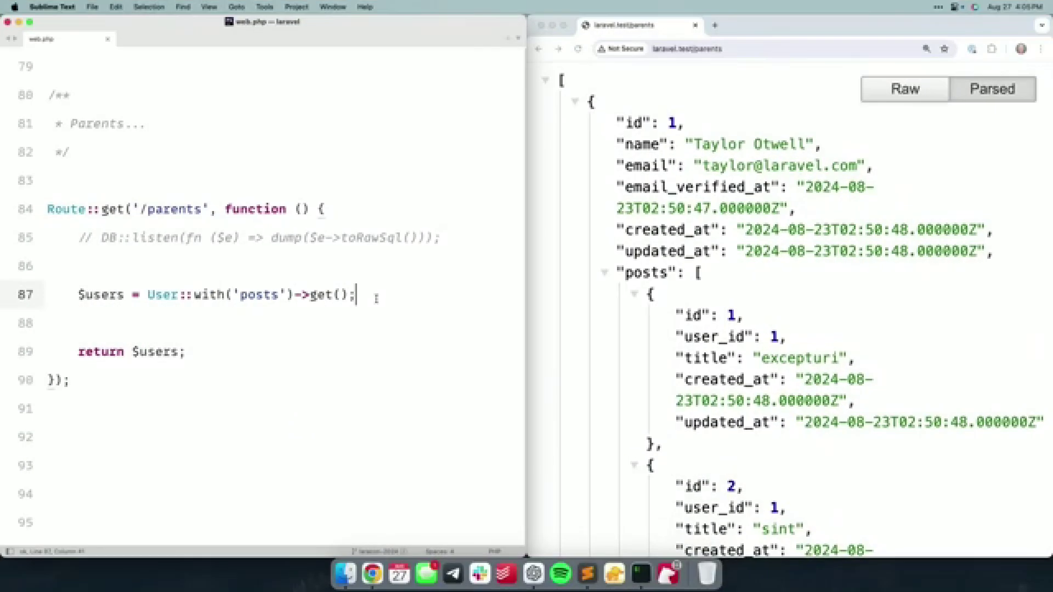
Step: Write nested foreach loops over users and their posts that dump $post->user->email
key(Return)
key(Return)
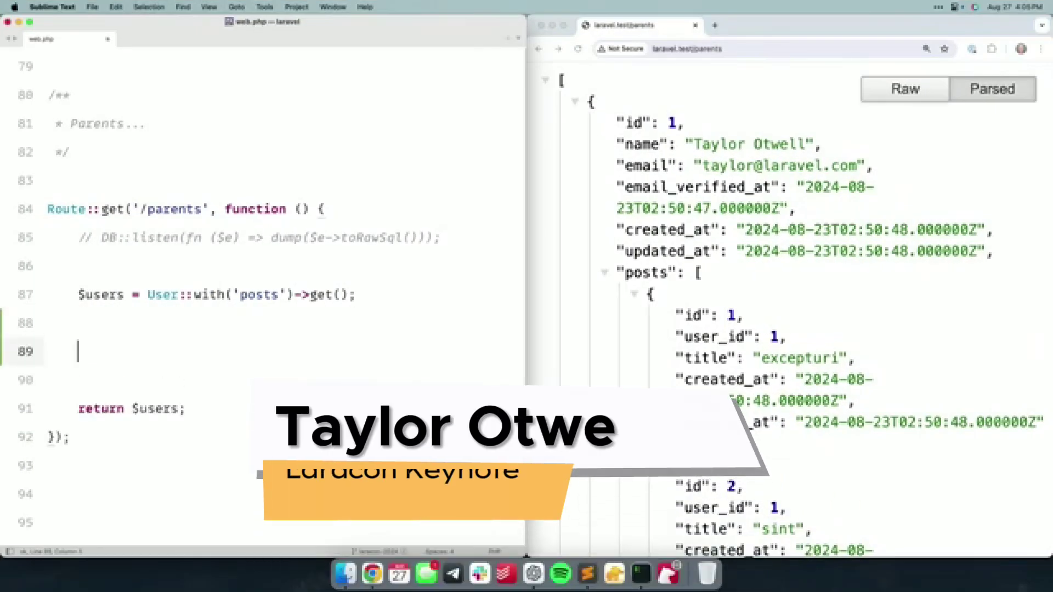
text(foreach ($uses)
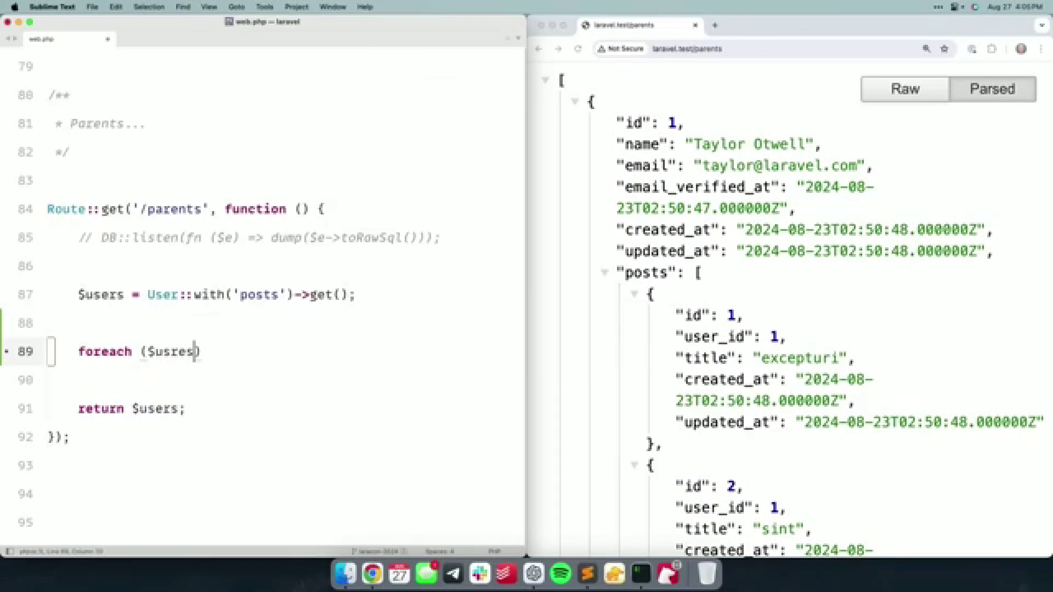
text(r a)
key(BackSpace)
key(BackSpace)
key(BackSpace)
text(rs as)
text( $user) {)
key(Return)
text(foreach )
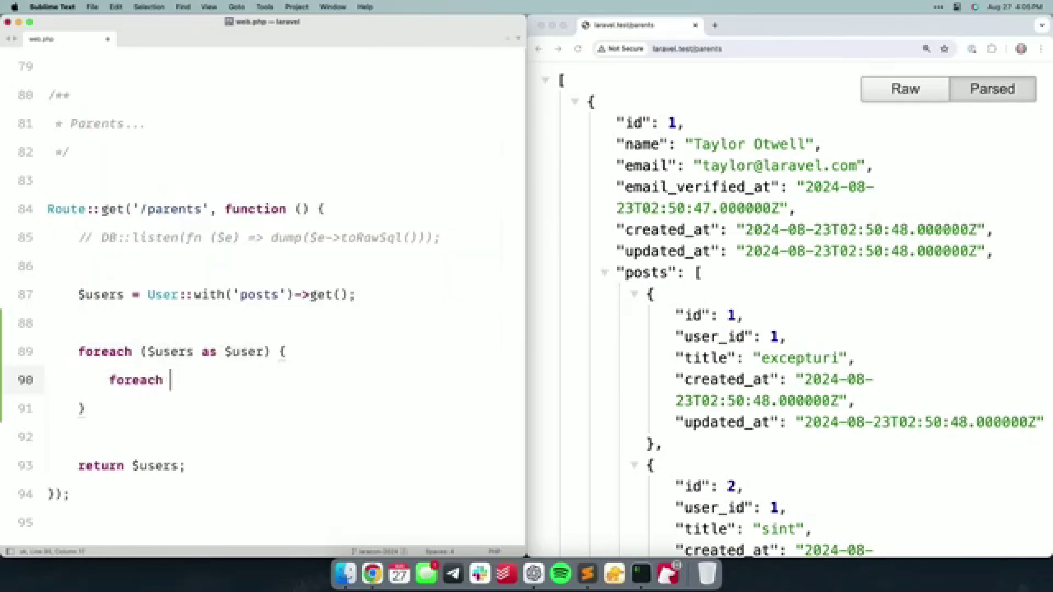
text(($user->posts as )
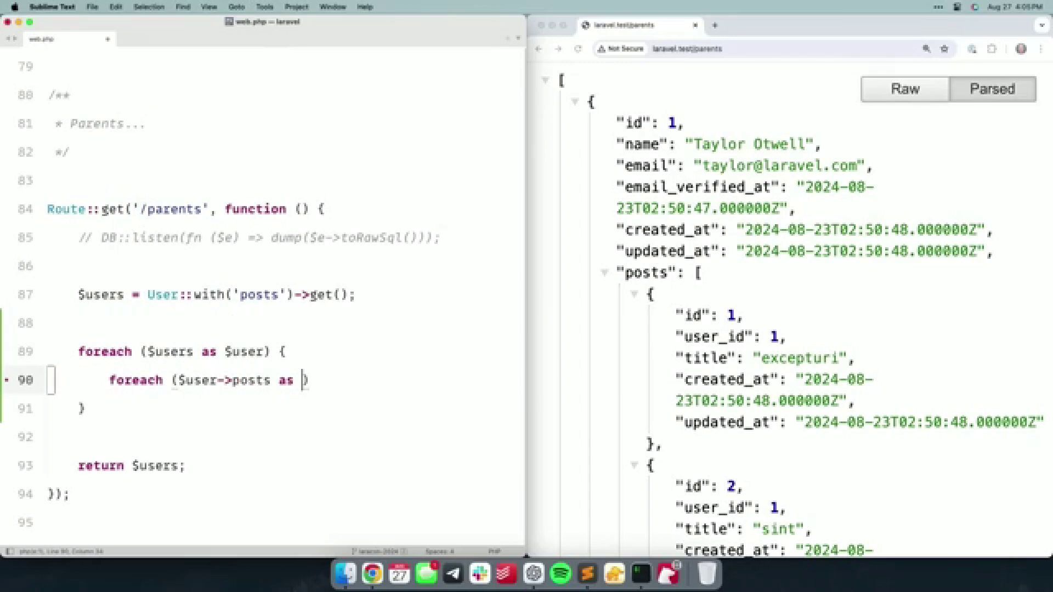
text($post) {)
key(Return)
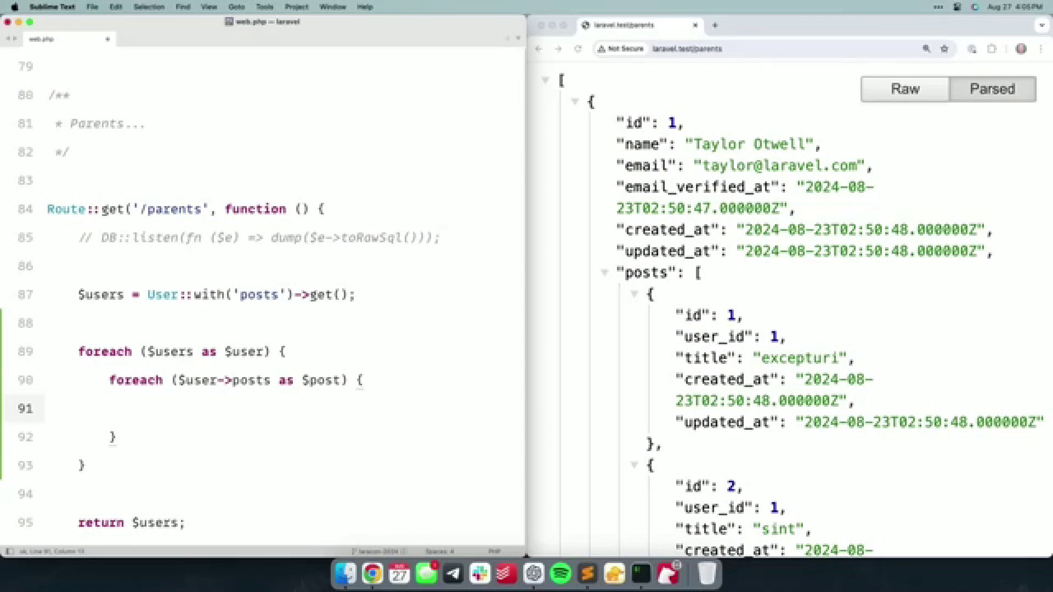
text(dump($post->)
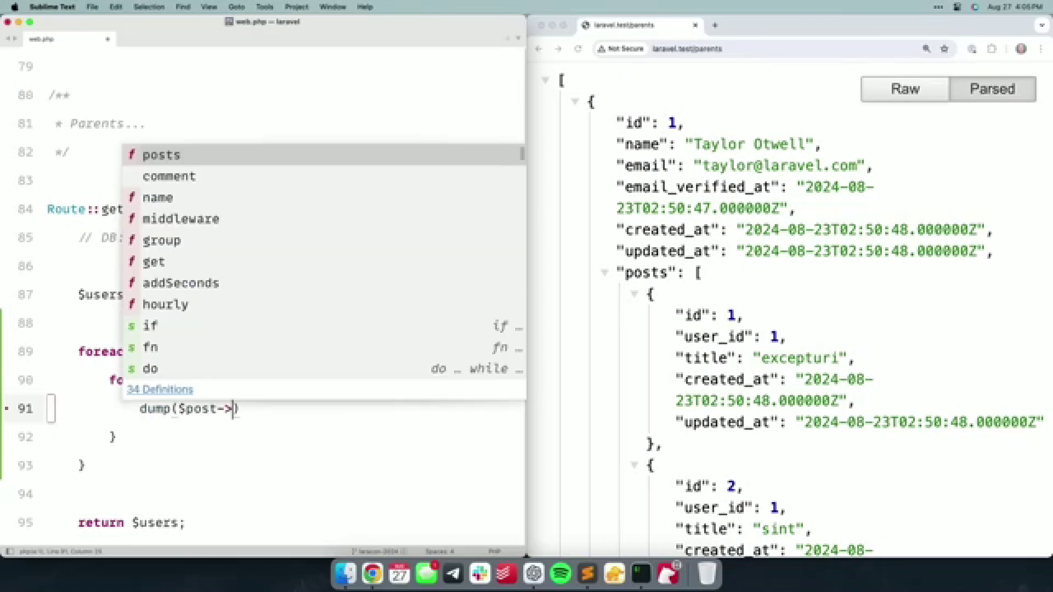
text(user->)
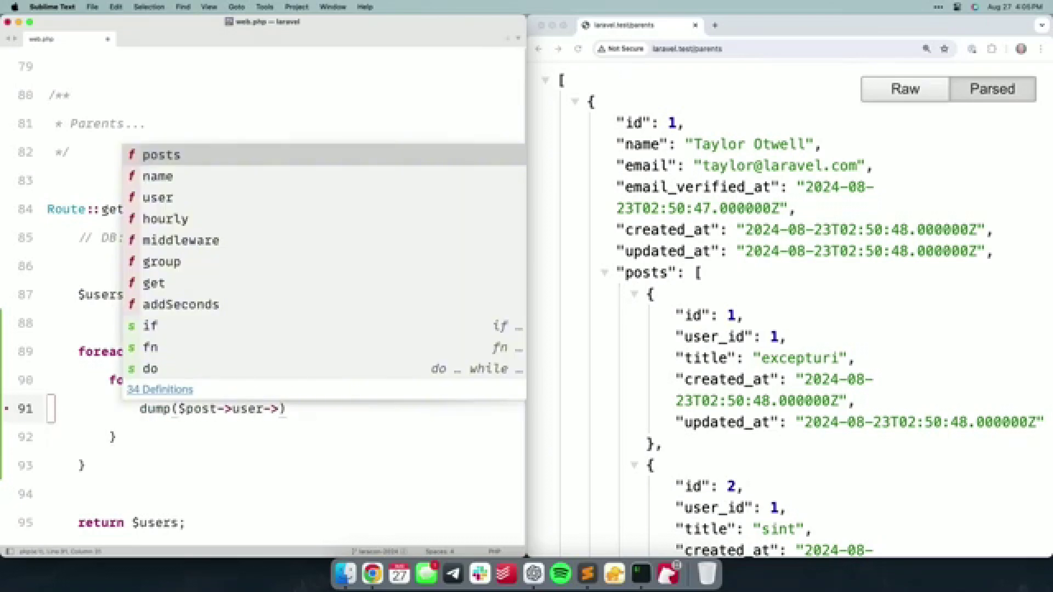
text(email)
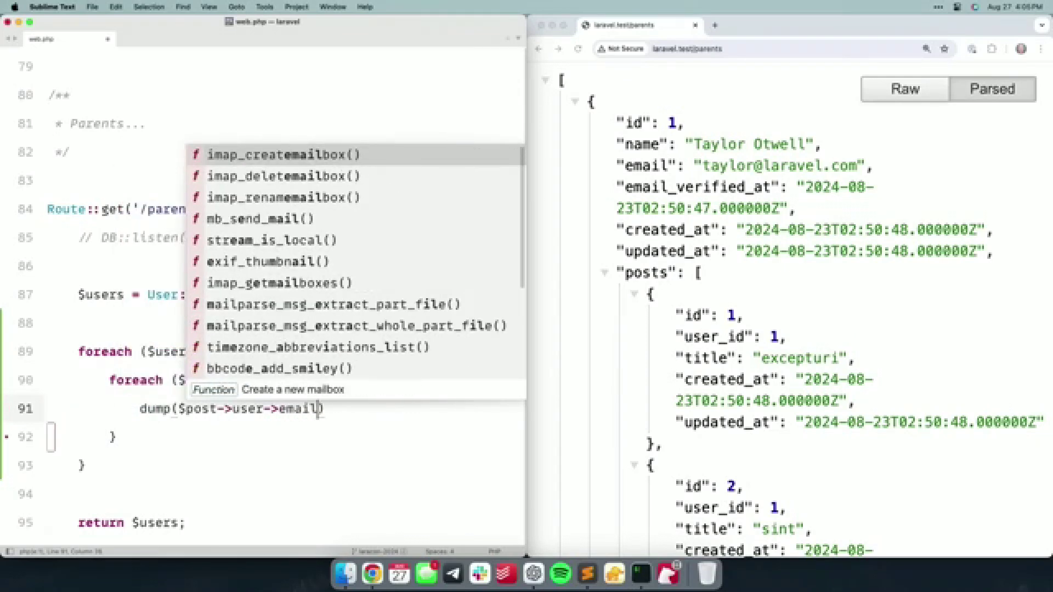
text();)
Step: Save, reload the /parents page, then uncomment the query listener on line 85
key(super+s)
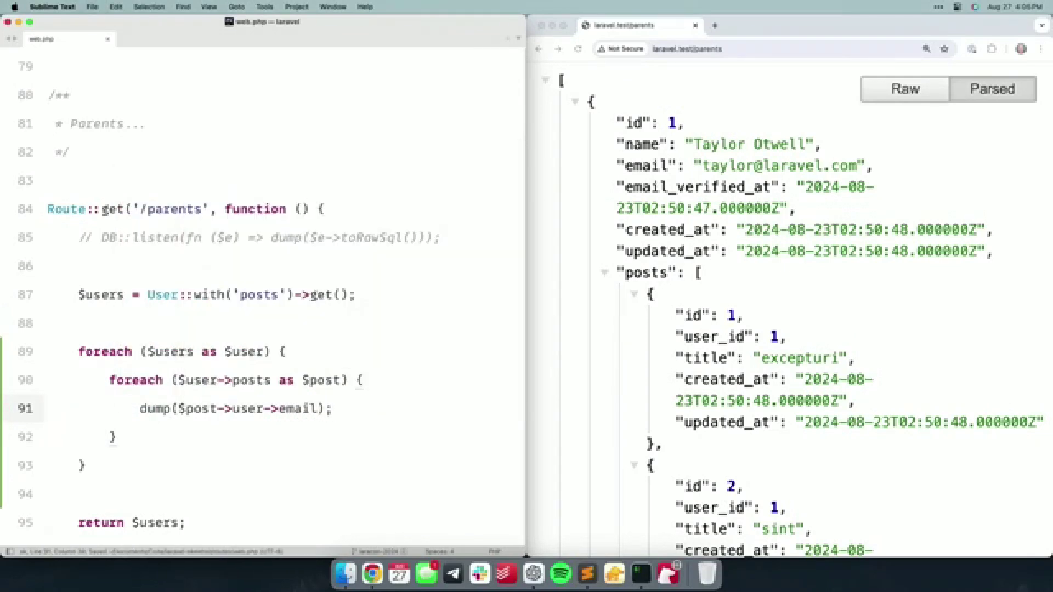
key(super+Tab)
key(super+r)
click(480, 241)
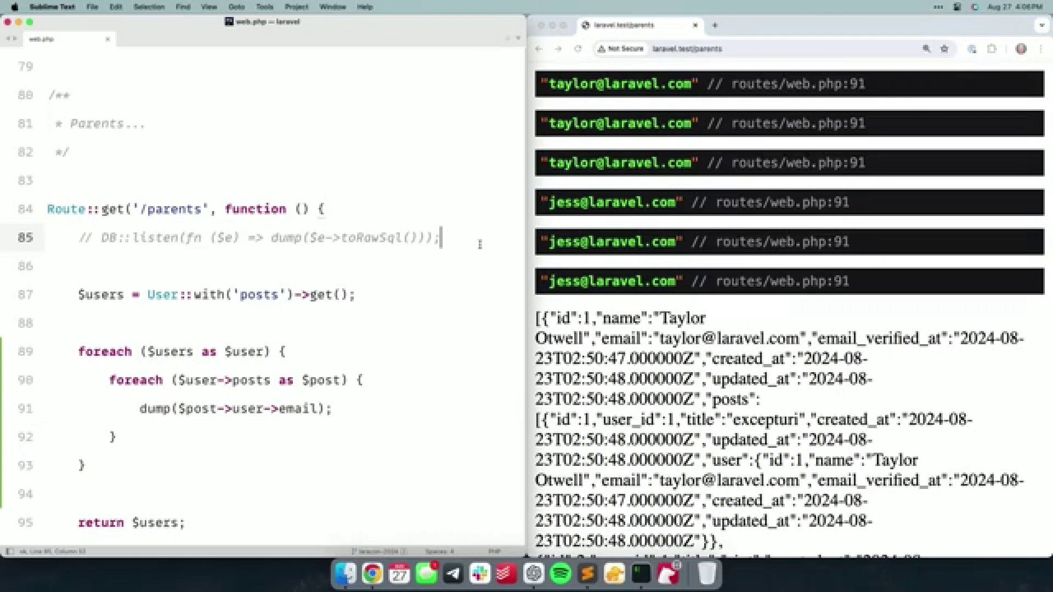
key(super+Left)
key(super+slash)
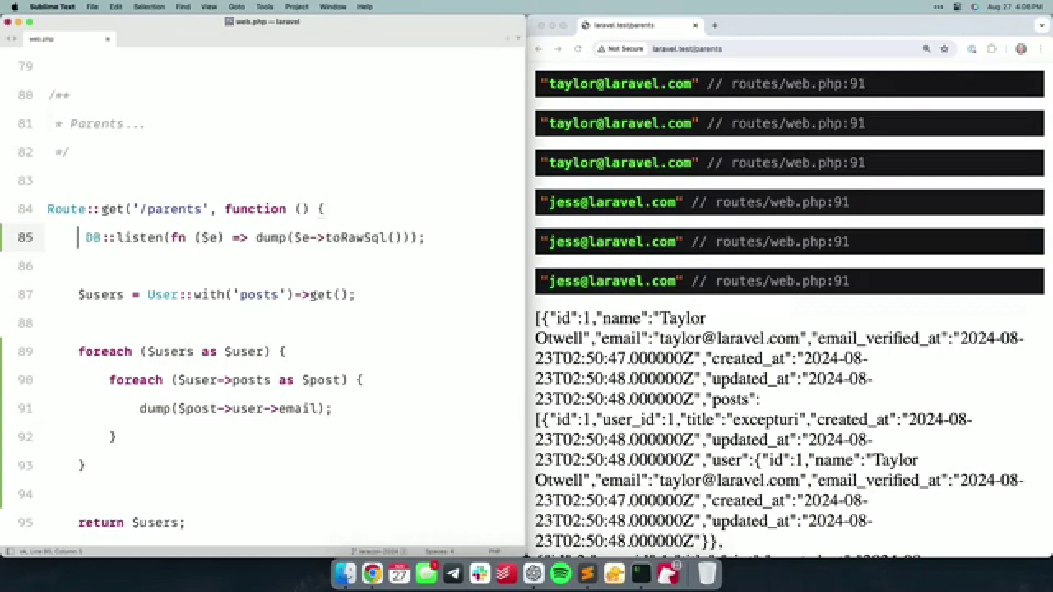
Step: Save the listener change, reload /parents in Chrome, and zoom out twice
key(super+s)
click(964, 248)
key(super+r)
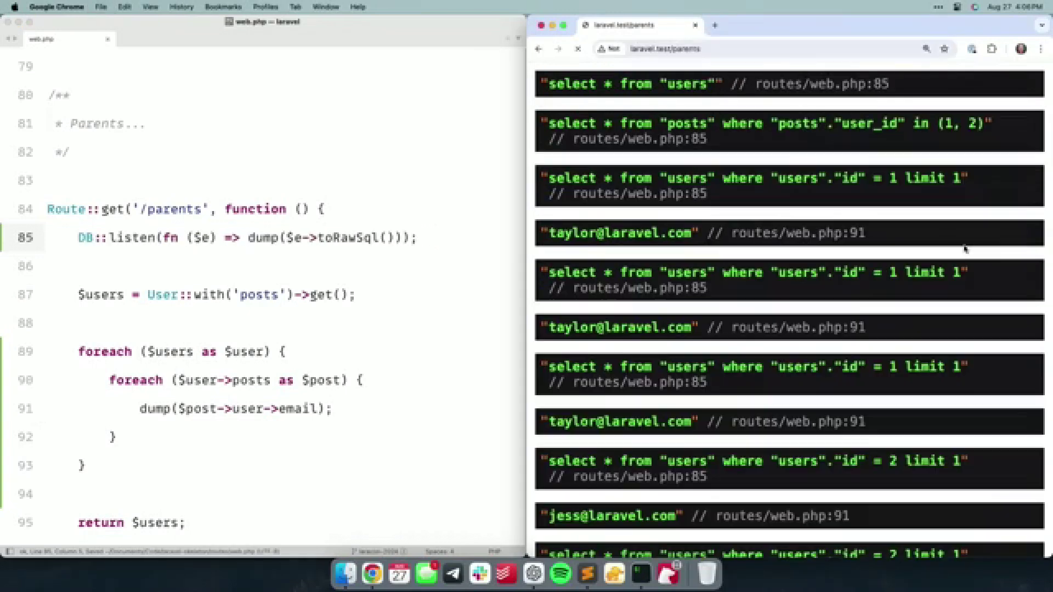
key(super+minus)
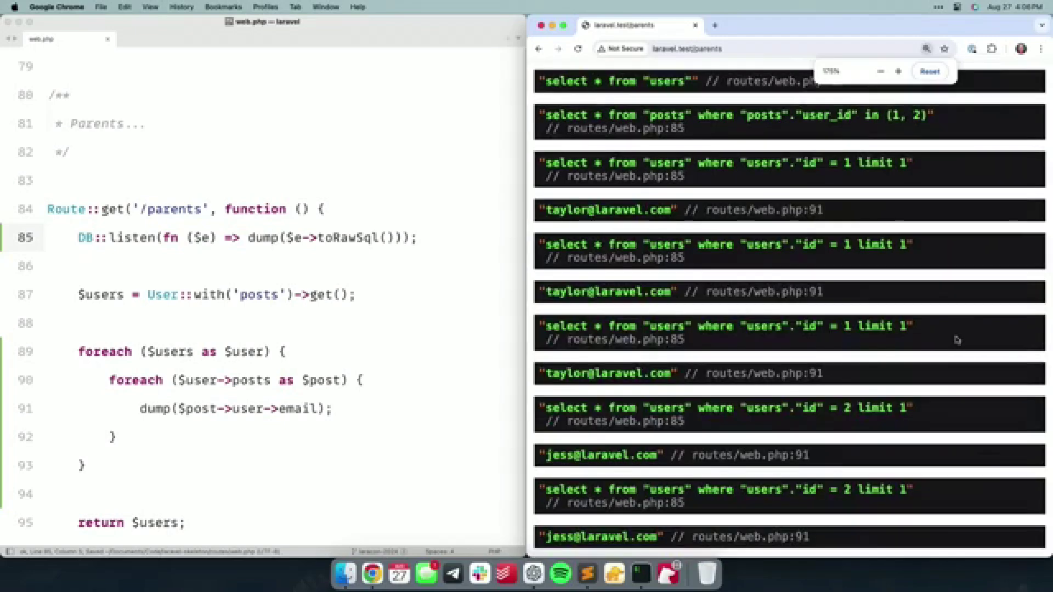
key(super+minus)
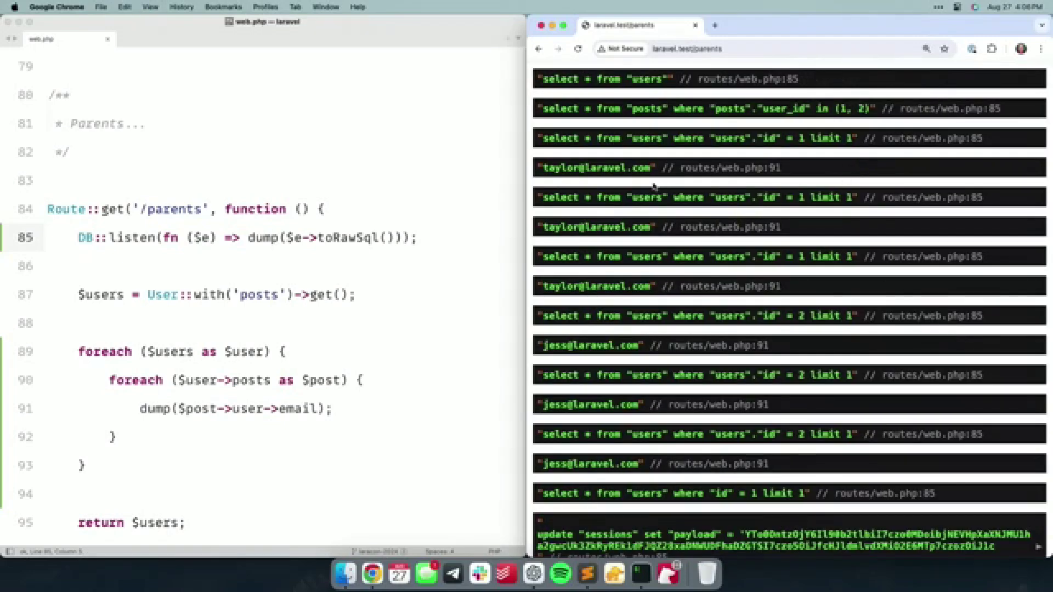
Step: Highlight three of the repeated user lookup queries to compare them
drag(541, 197, 837, 198)
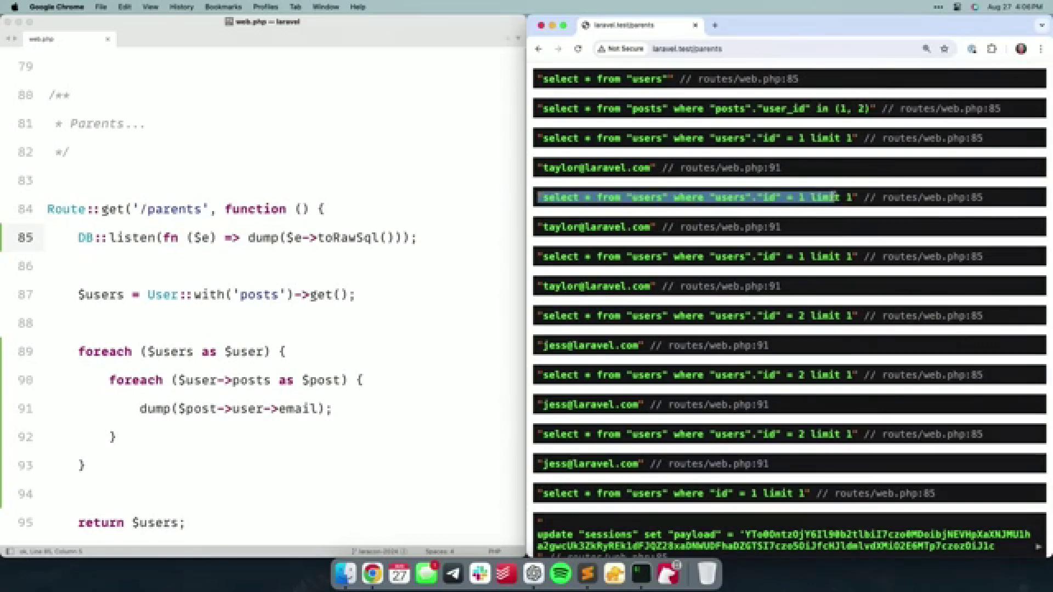
drag(543, 255, 709, 257)
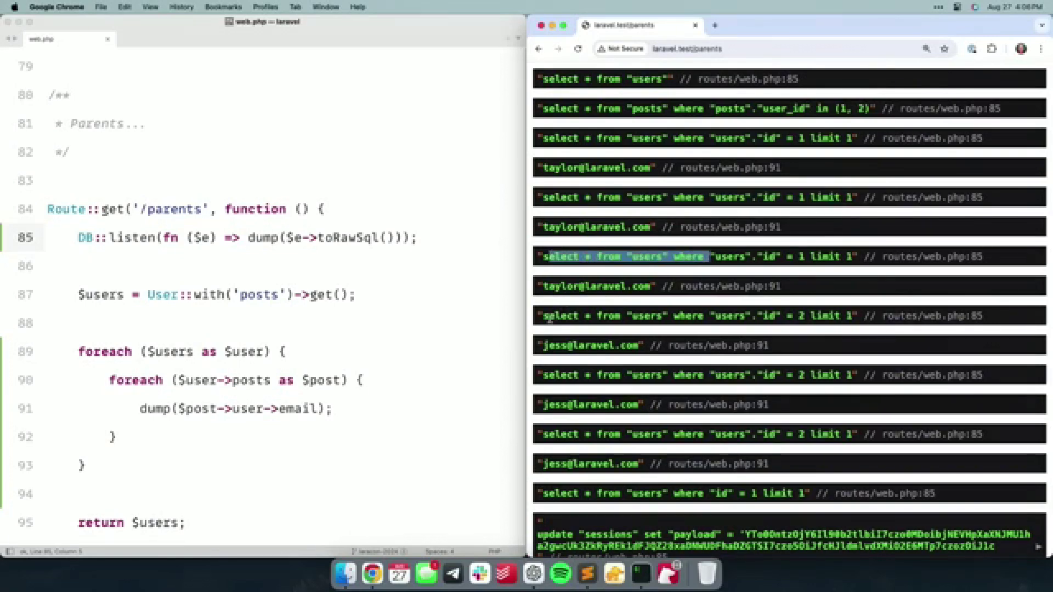
drag(547, 317, 696, 319)
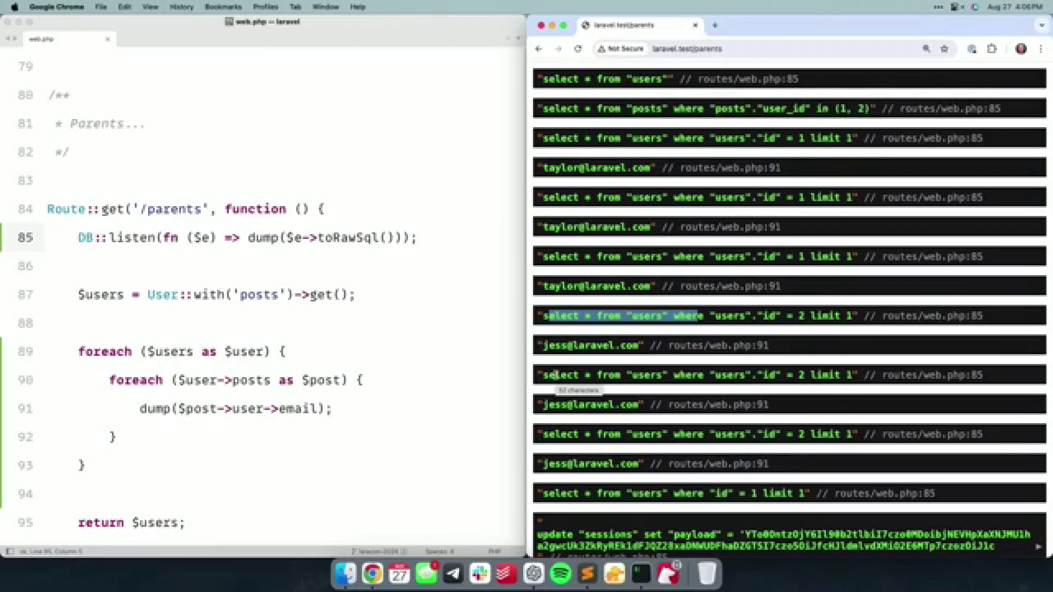
click(688, 349)
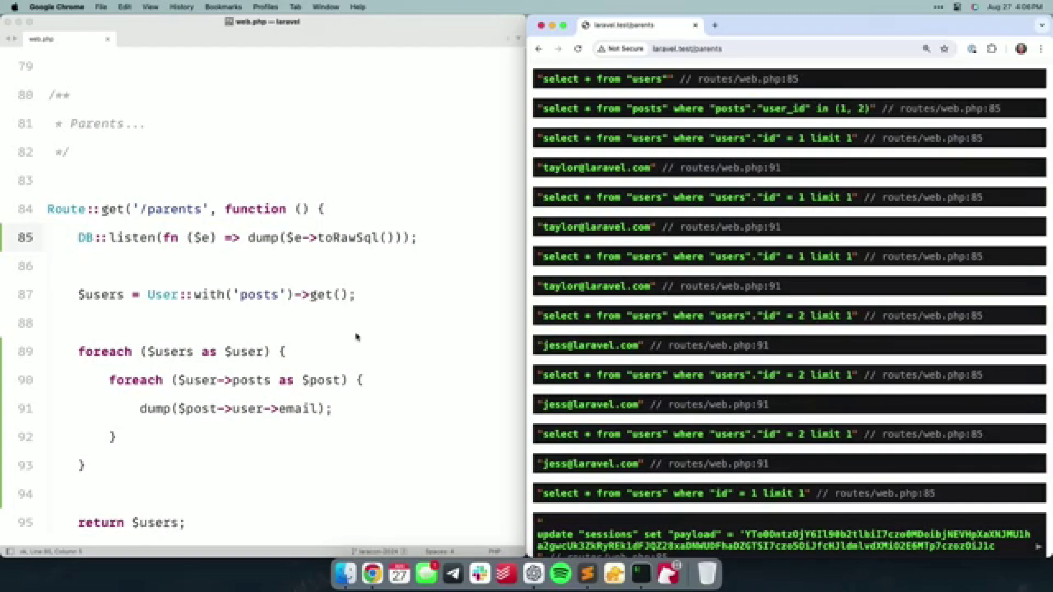
Step: Add a $users->each(...) line before the loops calling setRelation('user', $user) on each post
click(279, 324)
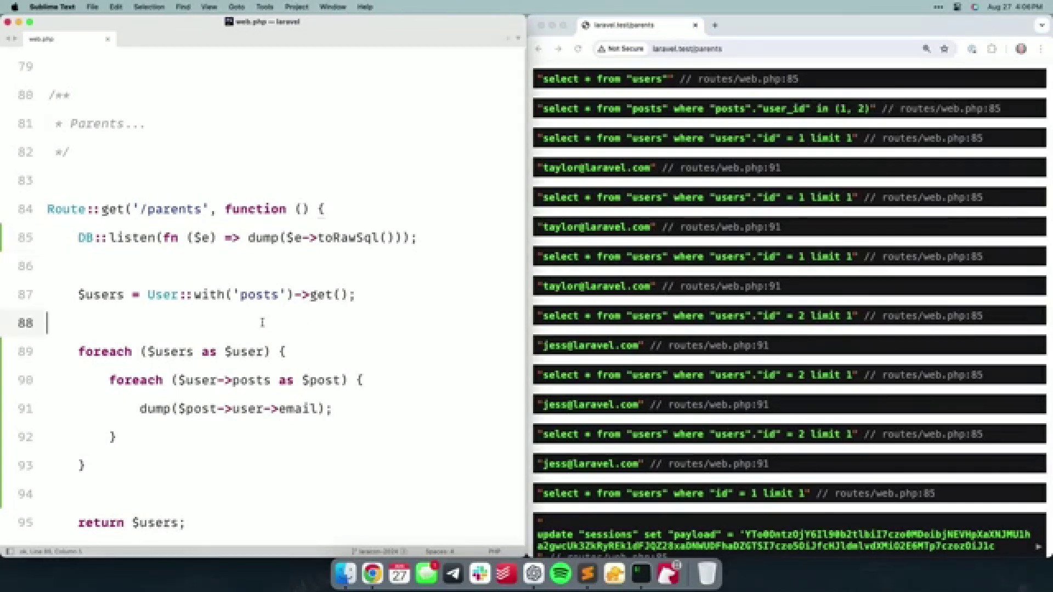
key(Return)
key(Return)
key(Up)
key(Tab)
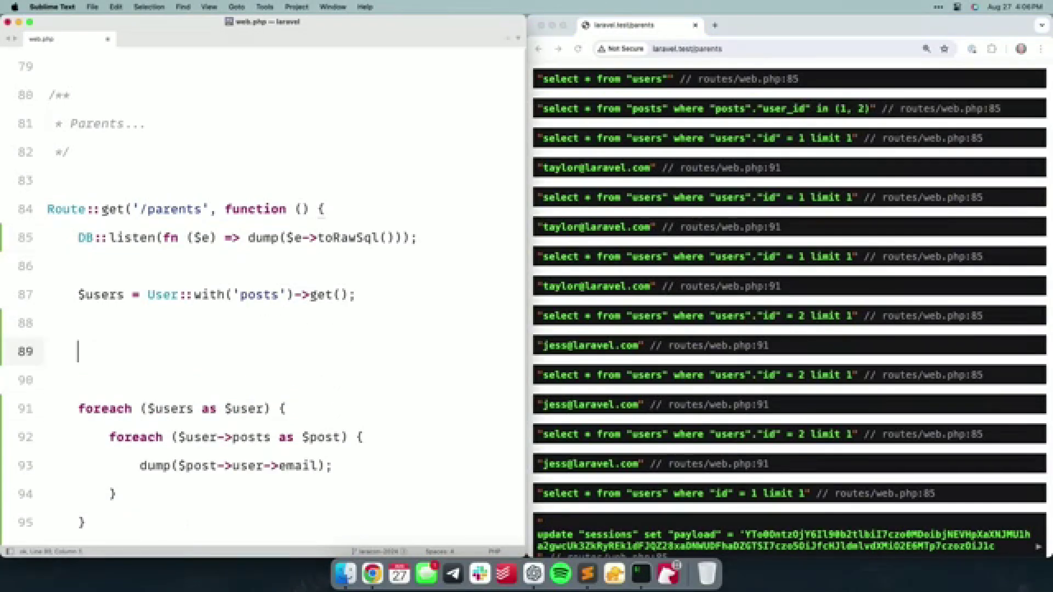
text($users->each-)
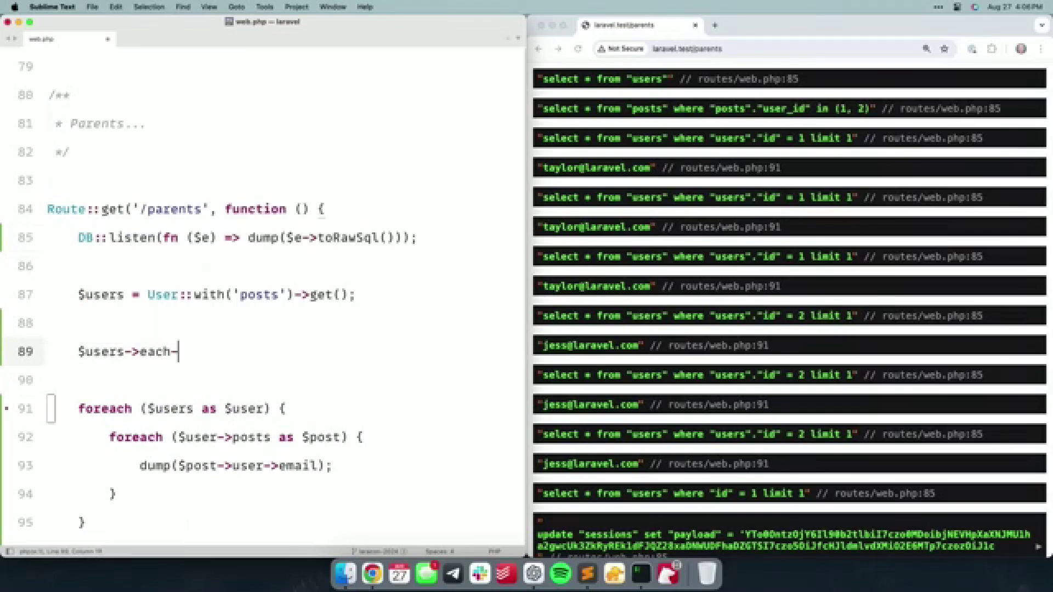
text(>setRelation)
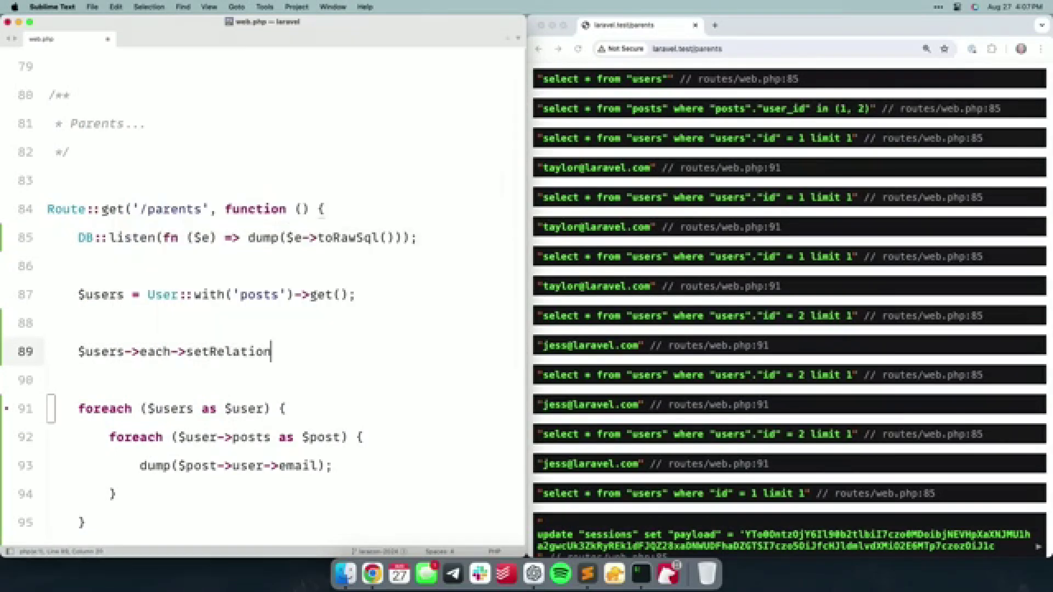
text(()
key(BackSpace)
key(BackSpace)
key(BackSpace)
key(BackSpace)
key(BackSpace)
key(BackSpace)
text((fn )
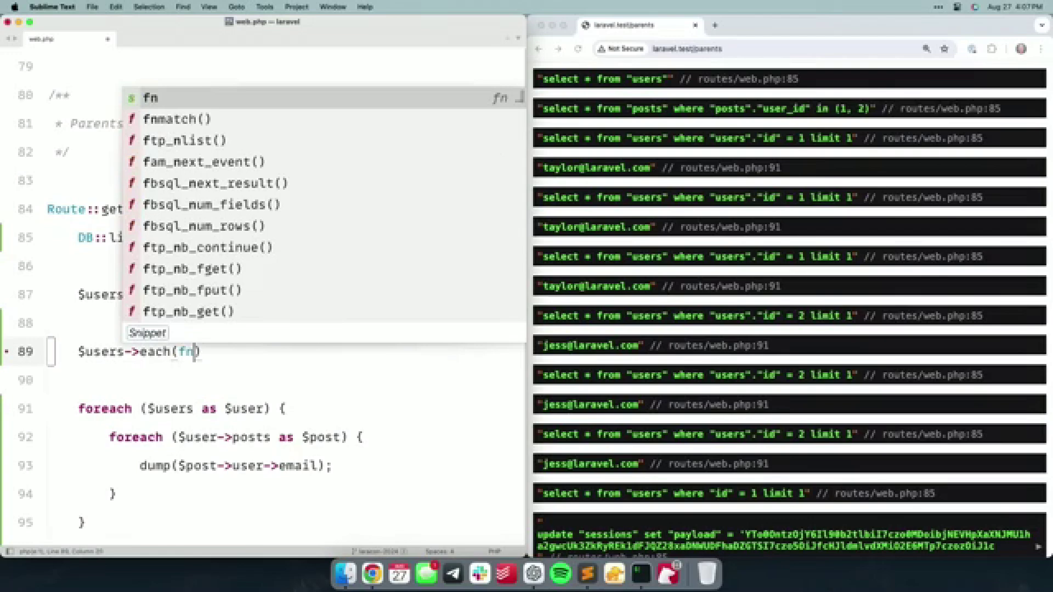
text(($user) => )
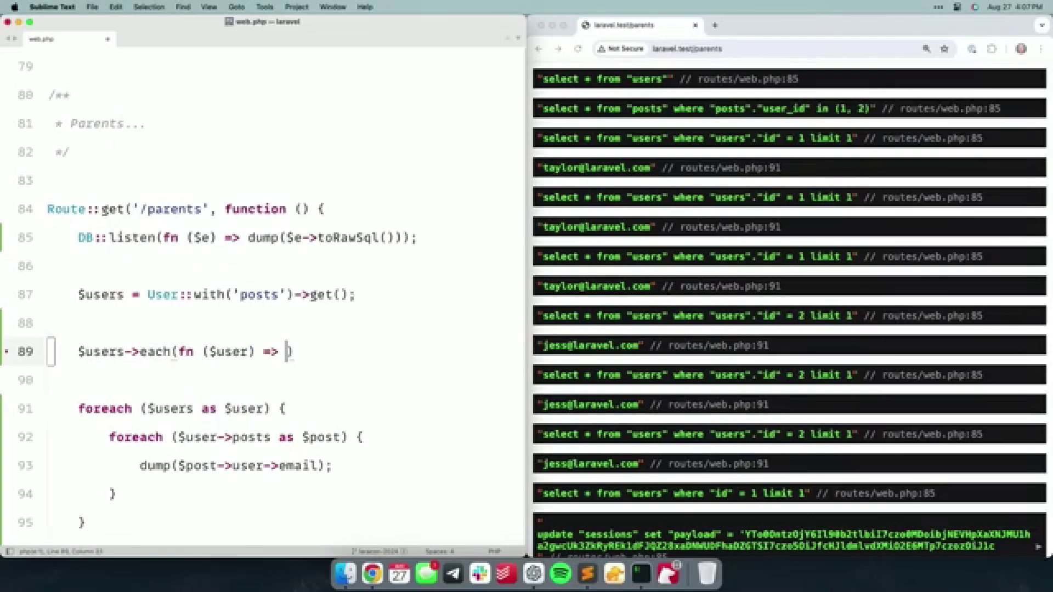
text($user->posts->each)
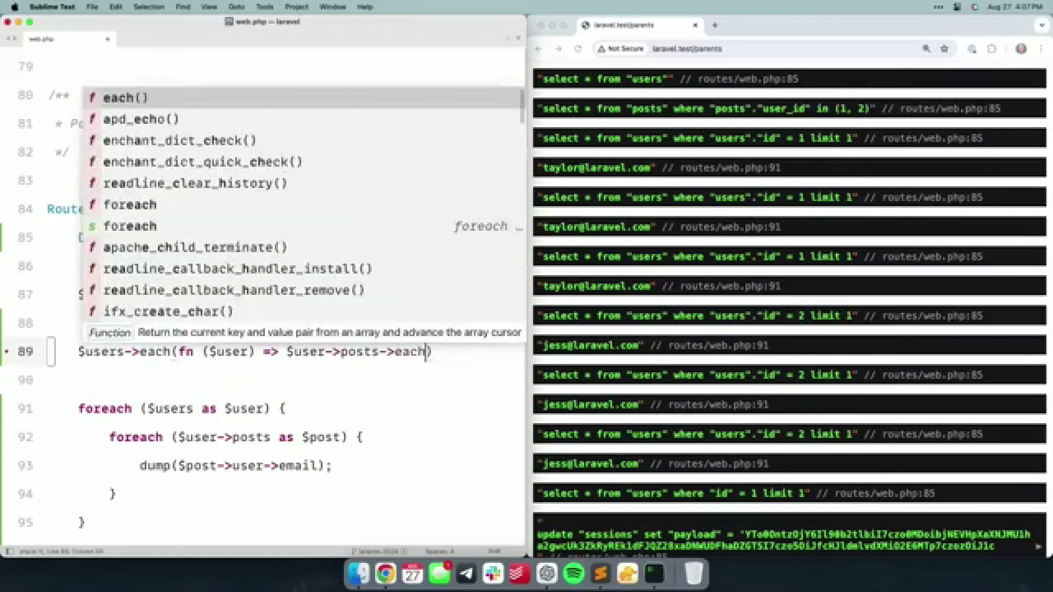
text(->setRElatio)
key(BackSpace)
key(BackSpace)
key(BackSpace)
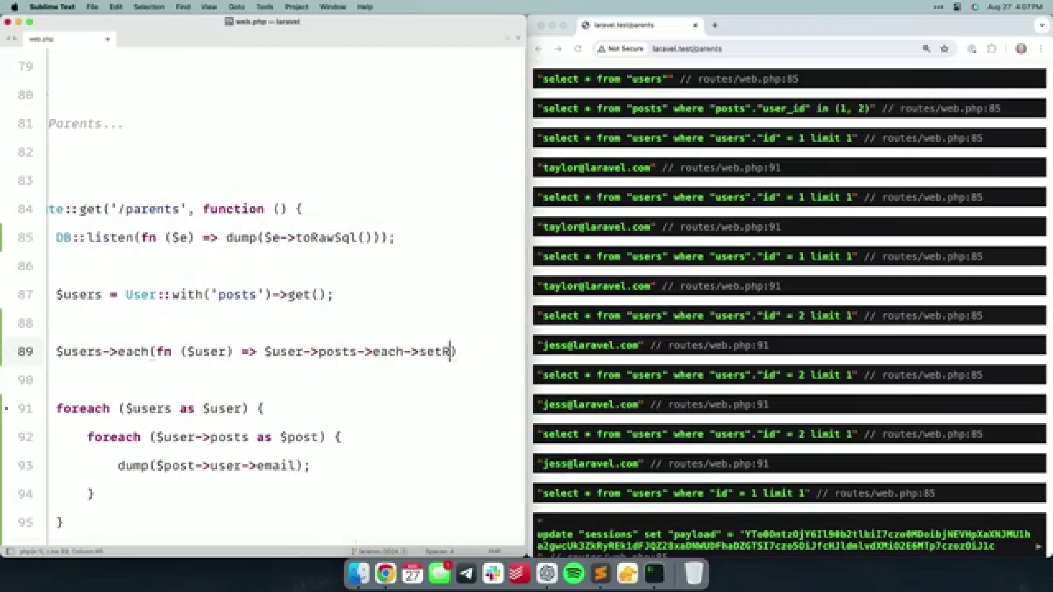
text(elation('user', $u)
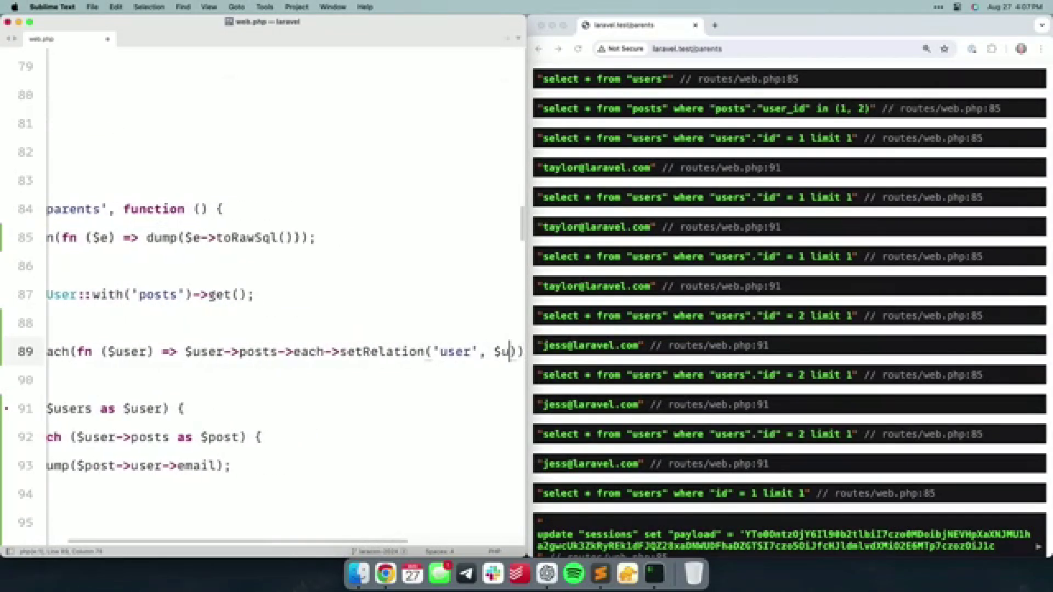
text(ser));)
Step: Save web.php and reload /parents to check the setRelation query output
key(super+s)
scroll(201, 359, left, 5)
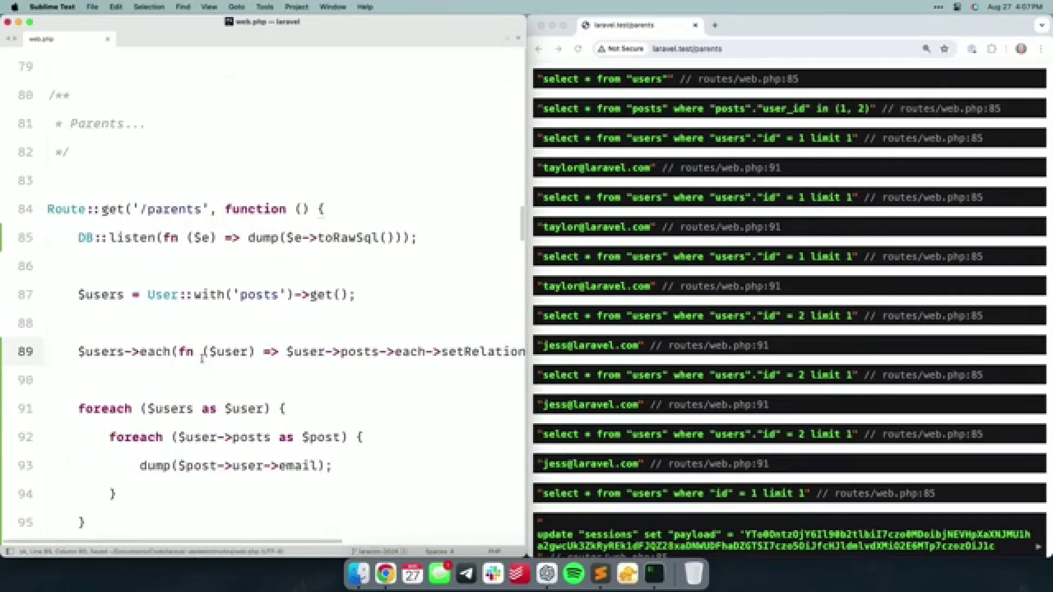
click(639, 313)
key(super+r)
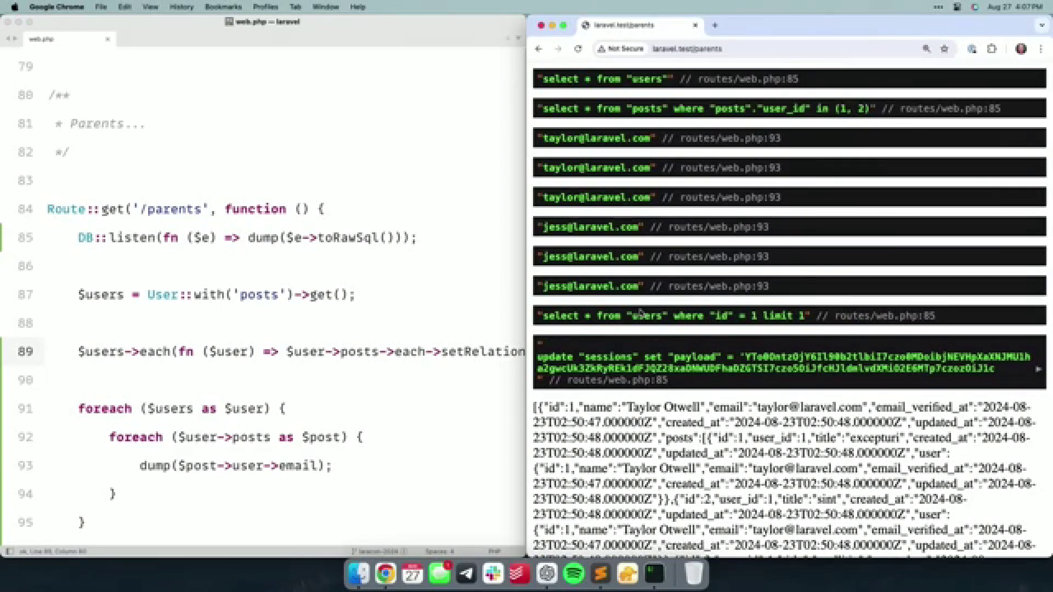
Step: Delete the setRelation line and its blank line, save, and reload /parents
click(406, 356)
key(super+Right)
key(shift+Up)
key(shift+Up)
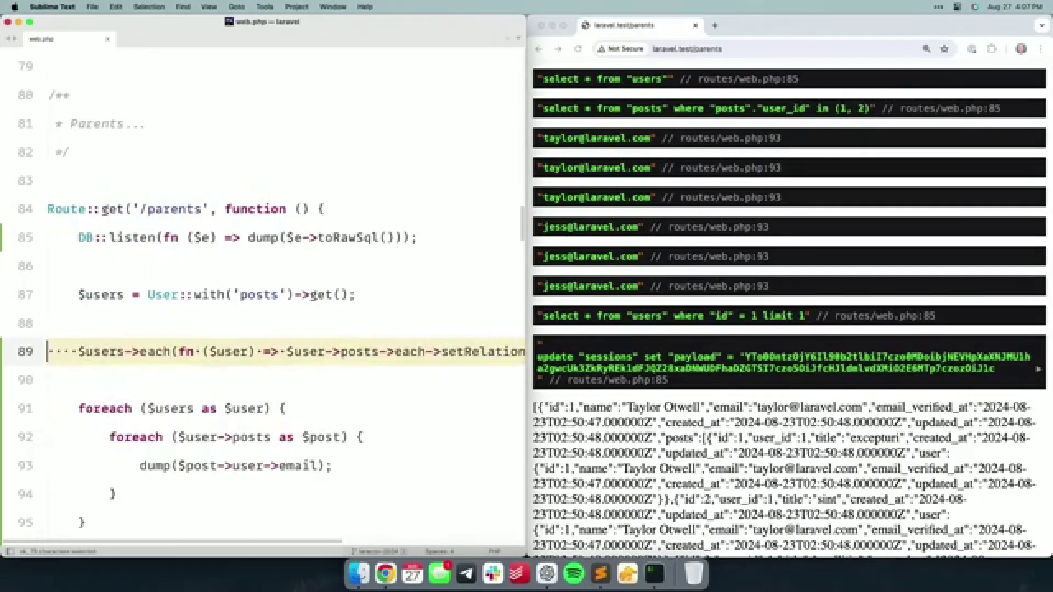
key(BackSpace)
key(super+s)
click(884, 389)
key(super+r)
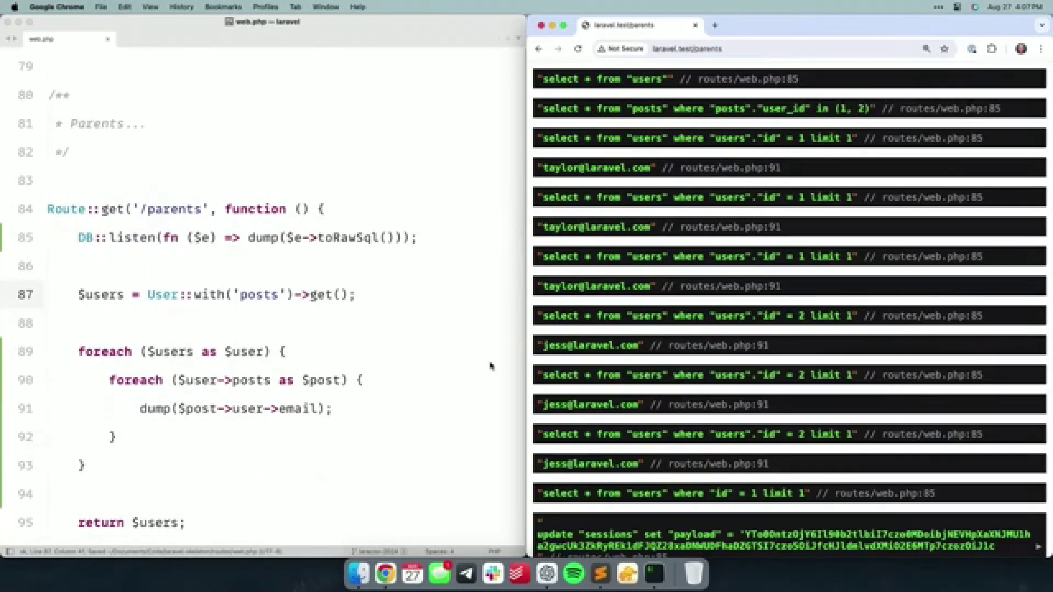
click(404, 393)
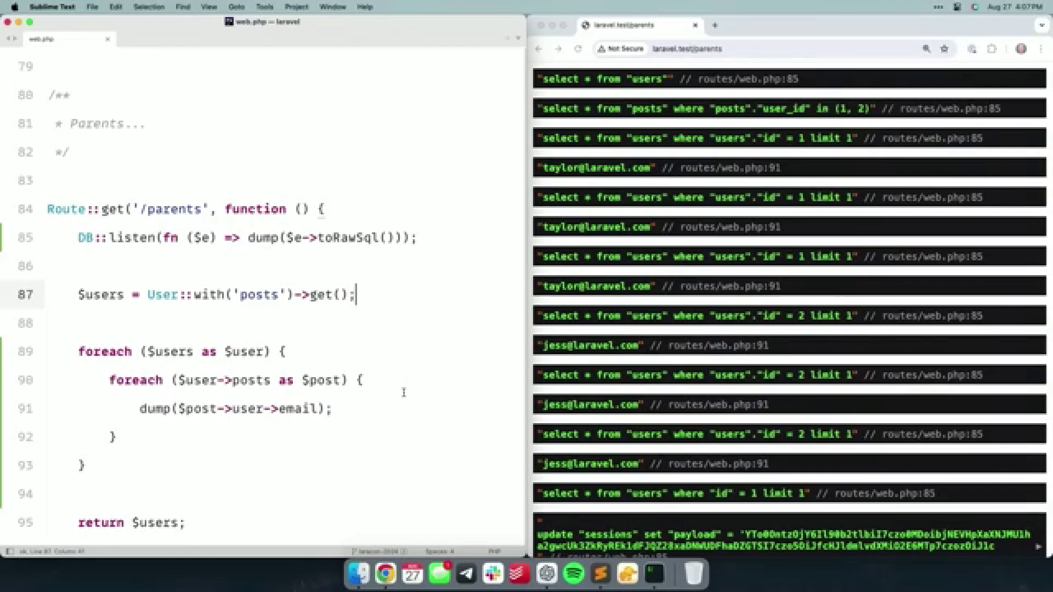
Step: Open User.php, append ->chaperone() to hasMany(Post::class), save, and reload /parents
key(super+p)
text(user)
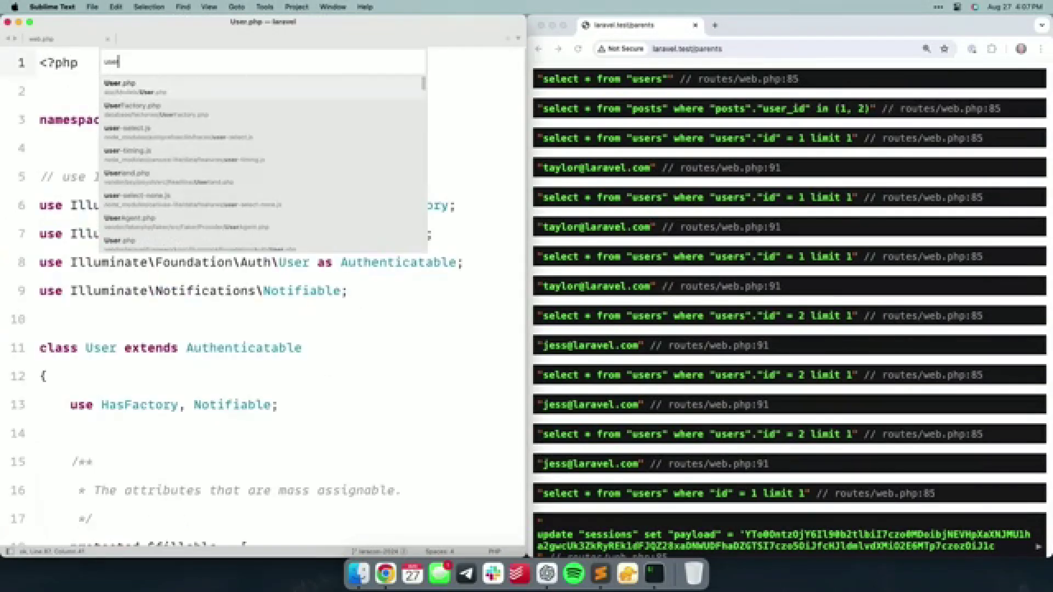
key(Return)
key(super+Down)
key(Up)
key(Up)
key(Up)
key(super+Right)
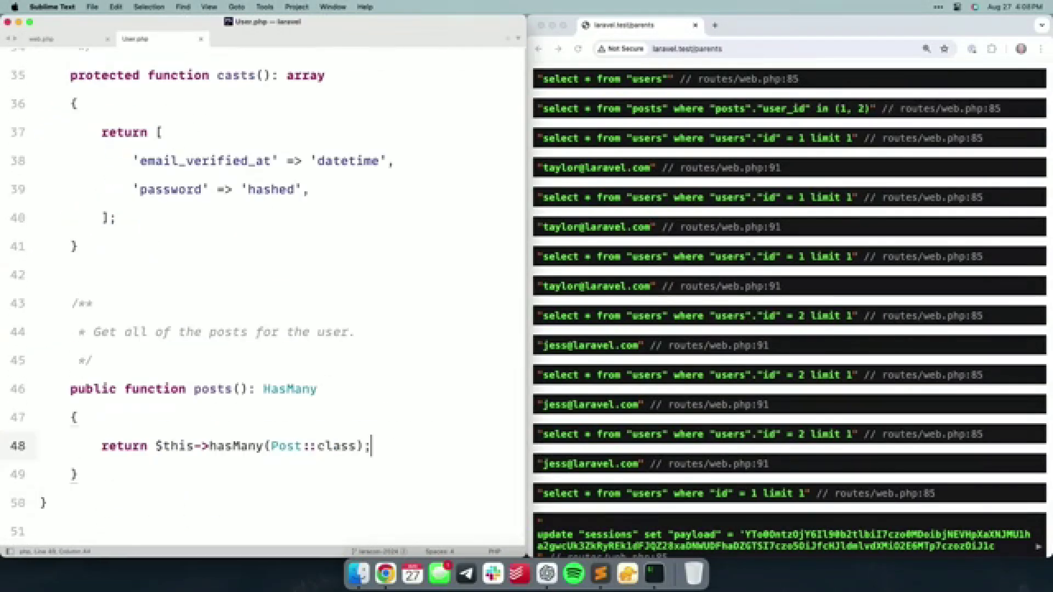
key(BackSpace)
text(->chaperon)
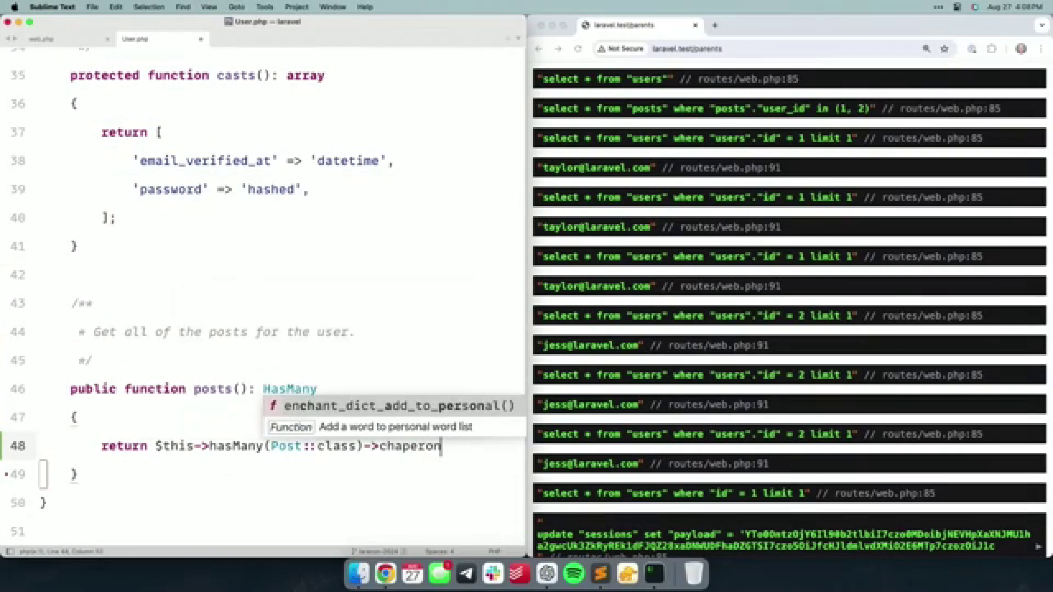
text(e();)
key(super+s)
click(831, 243)
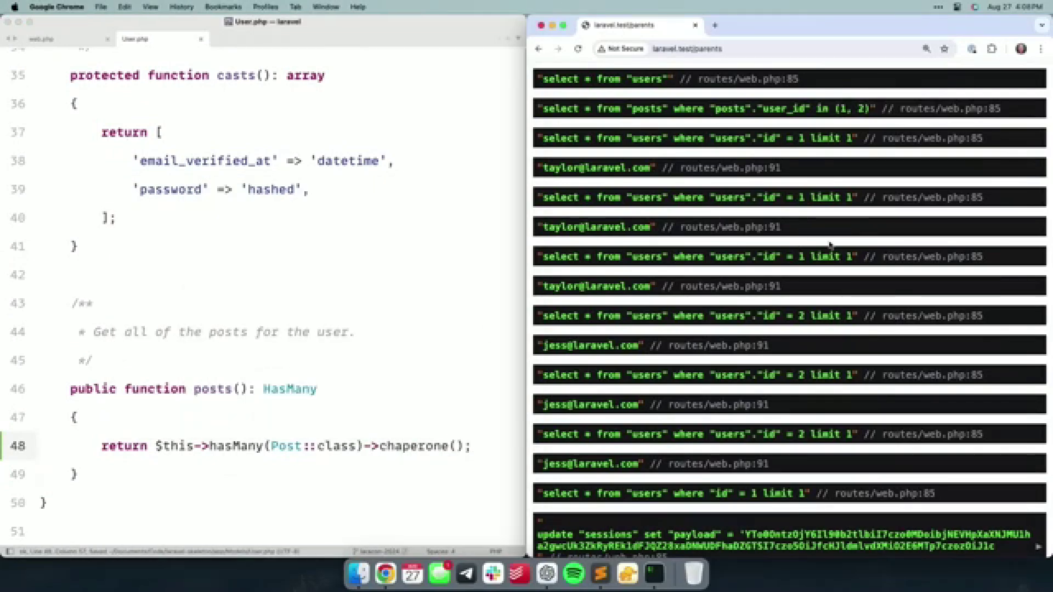
key(super+r)
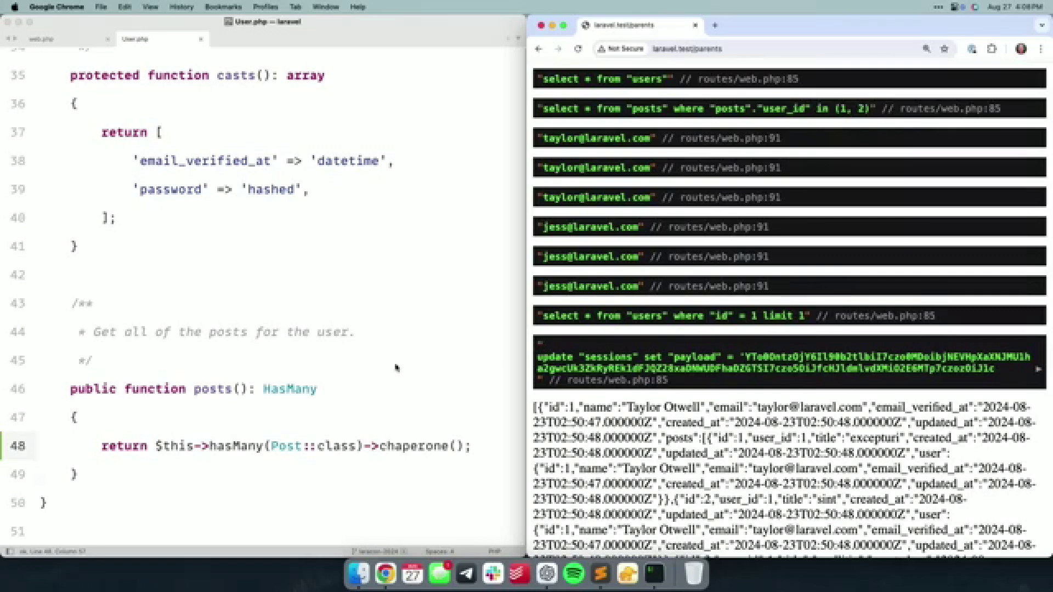
Step: Delete the ->chaperone() call from the posts relation
click(353, 459)
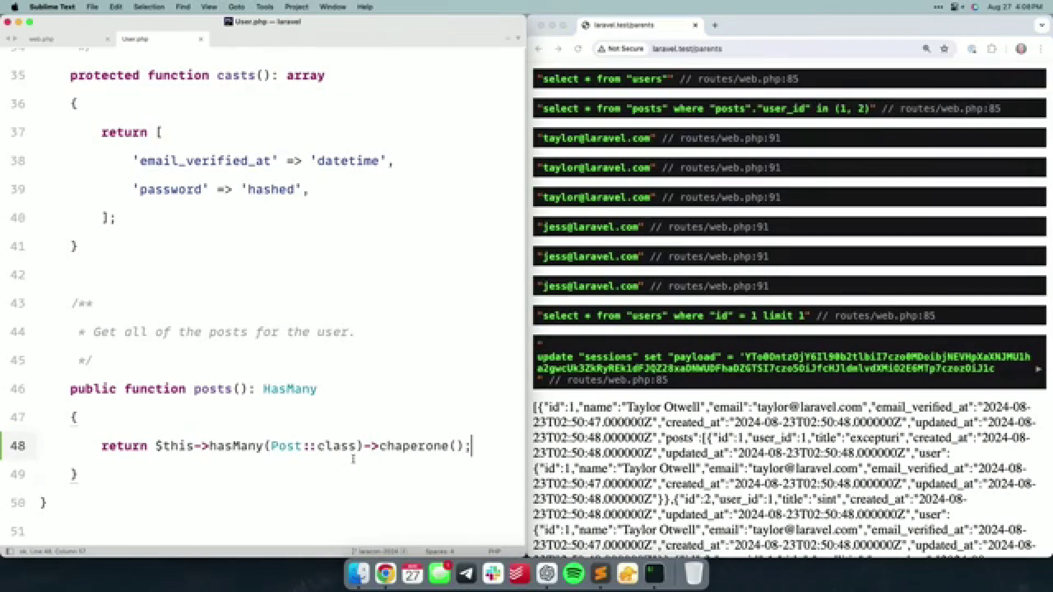
click(363, 446)
key(super+shift+Right)
key(BackSpace)
text(;)
Step: Save the reverted User model and split web.php's with('posts') across multiple lines
key(super+s)
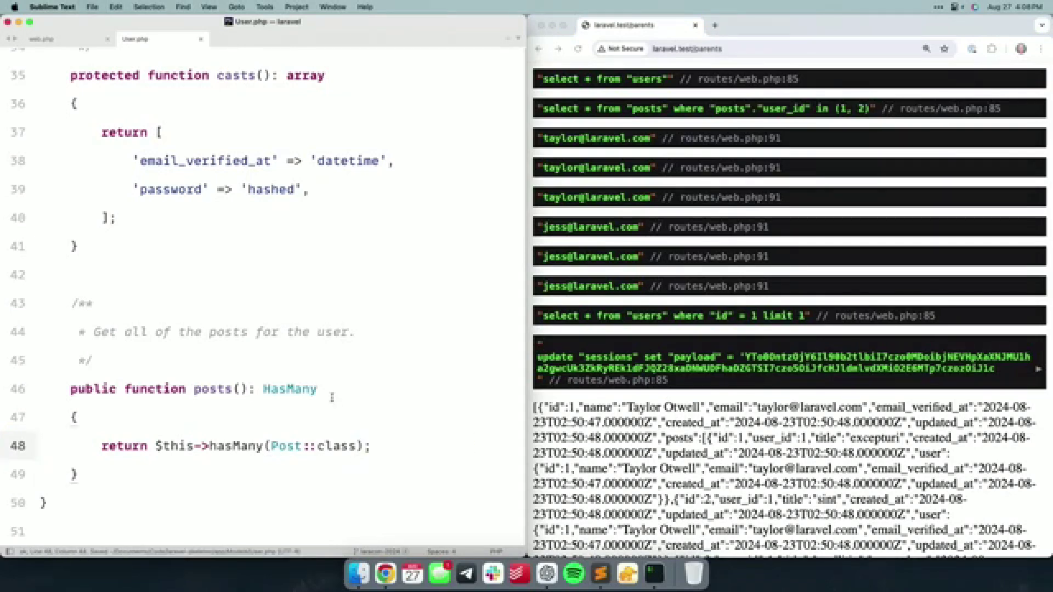
key(super+alt+Left)
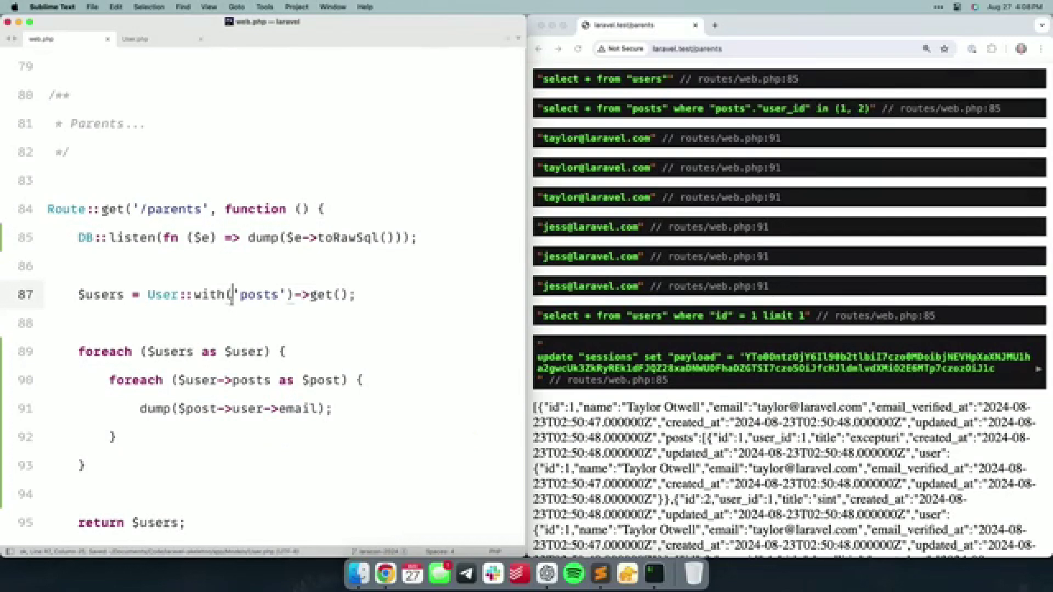
click(231, 295)
text([)
key(Return)
key(alt+Right)
key(alt+Right)
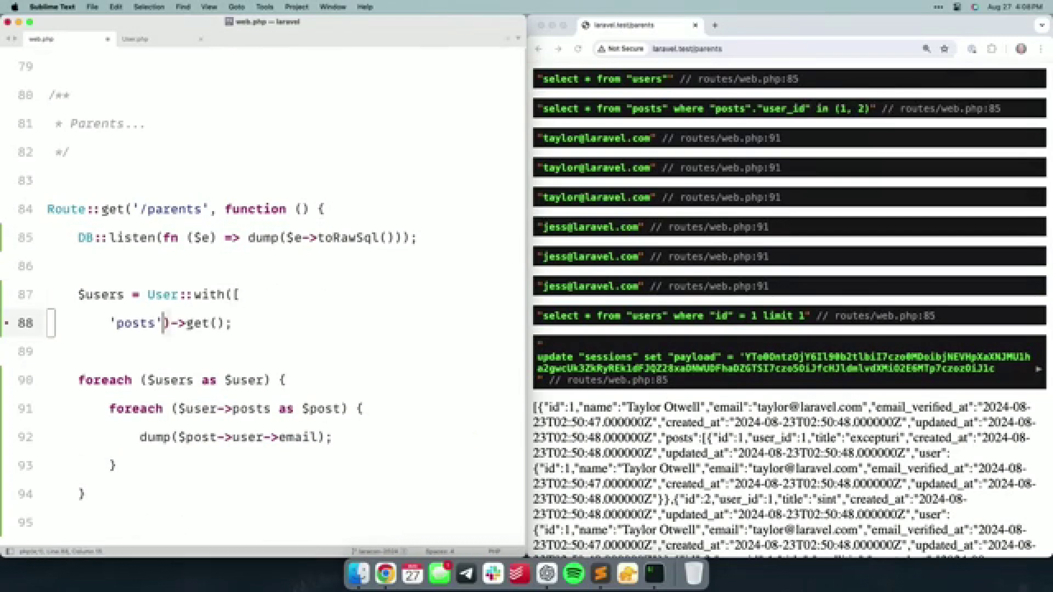
key(Return)
text(])
key(super+s)
Step: Add 'posts' => fn ($posts) => $posts->chaperone() to with(), save, and reload /parents
key(Up)
key(super+Right)
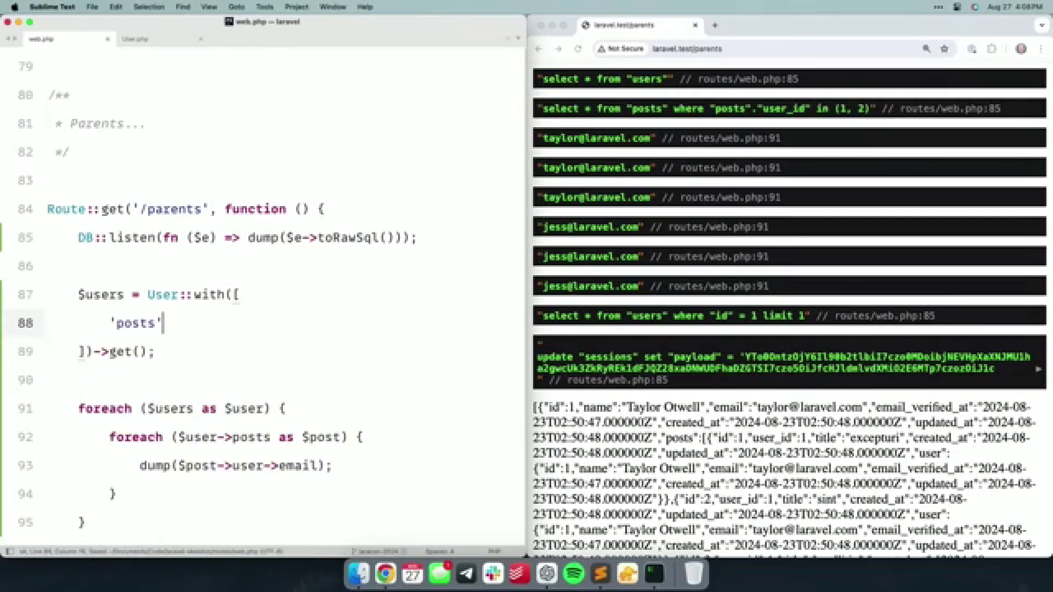
text( => fn ($)
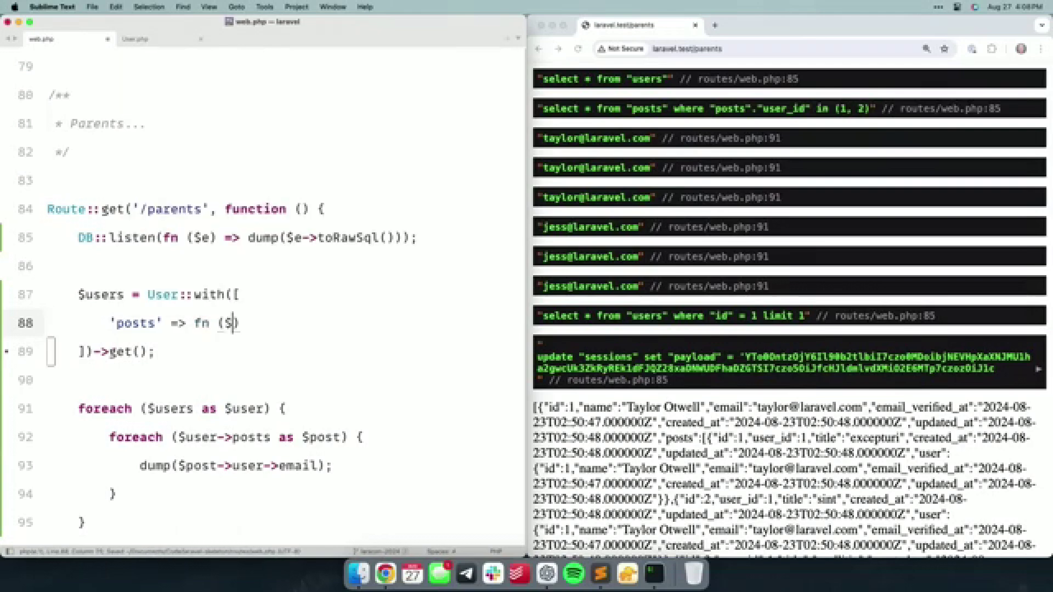
text(posts) => $Pos)
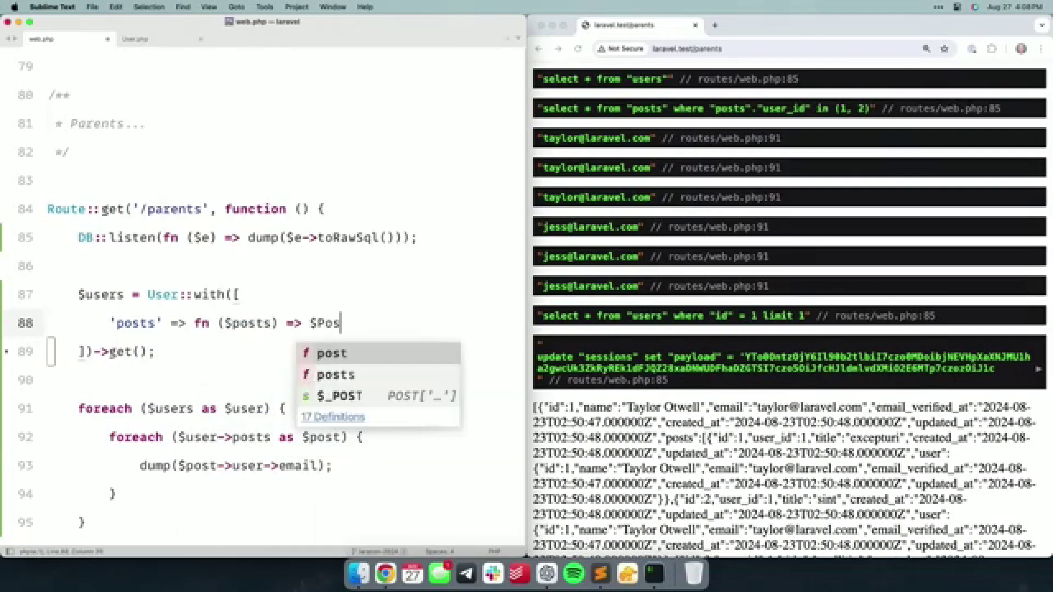
text(ts)
key(BackSpace)
key(BackSpace)
key(BackSpace)
key(BackSpace)
key(BackSpace)
text(posts->)
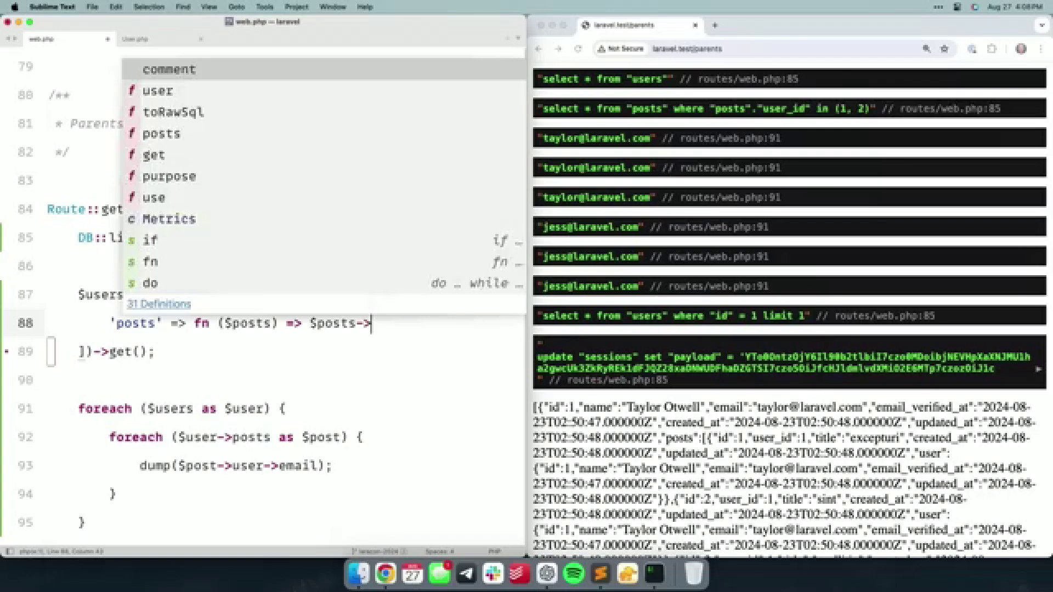
text(cheape)
key(BackSpace)
key(BackSpace)
key(BackSpace)
text(aperone())
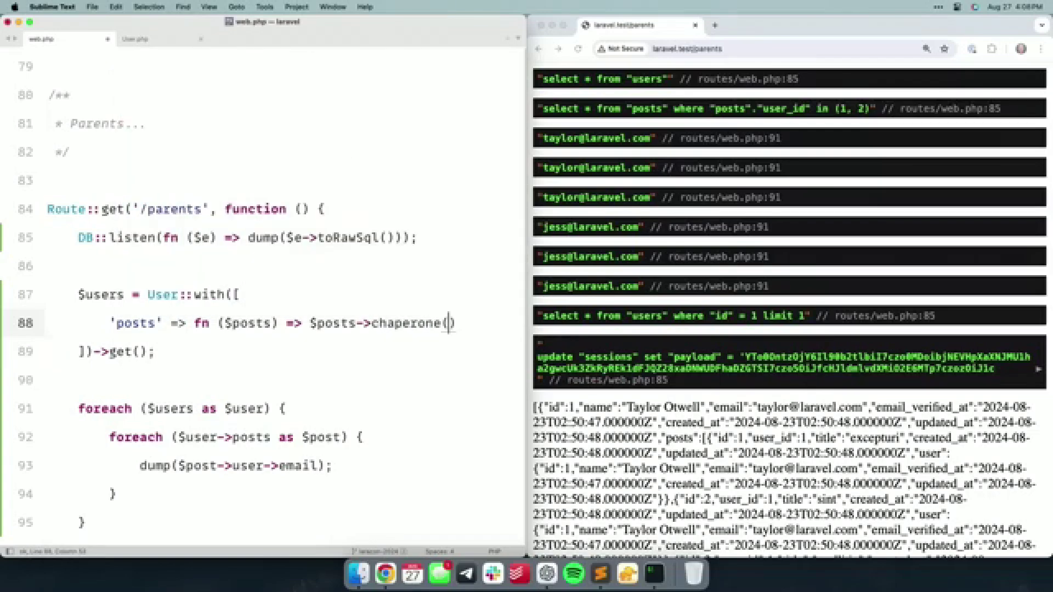
text(,)
key(super+s)
click(648, 309)
key(super+r)
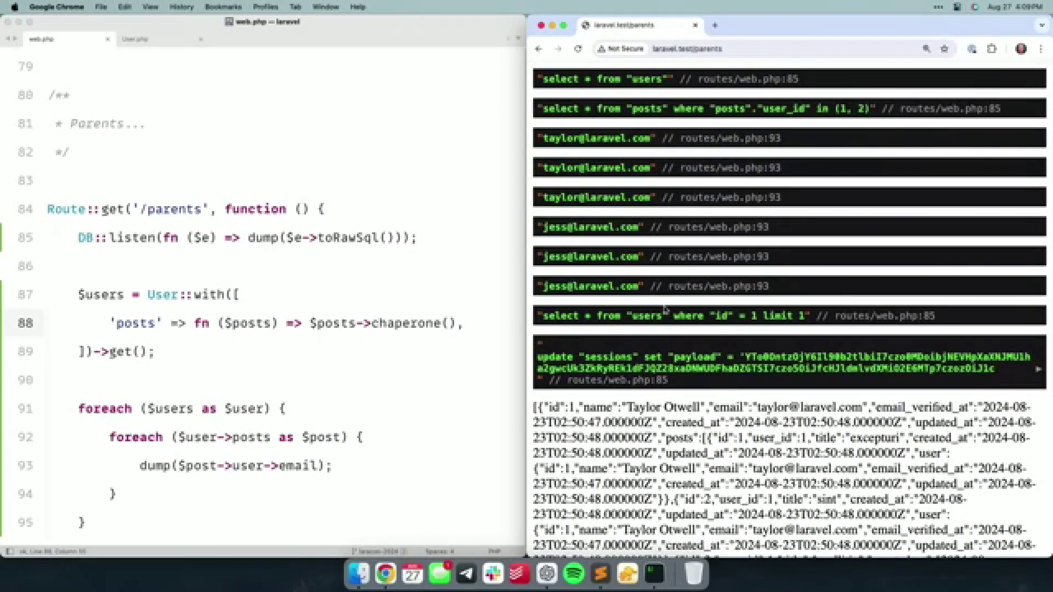
Step: Append ->chaperone() to the posts relation in User.php and save
click(391, 328)
key(super+alt+Right)
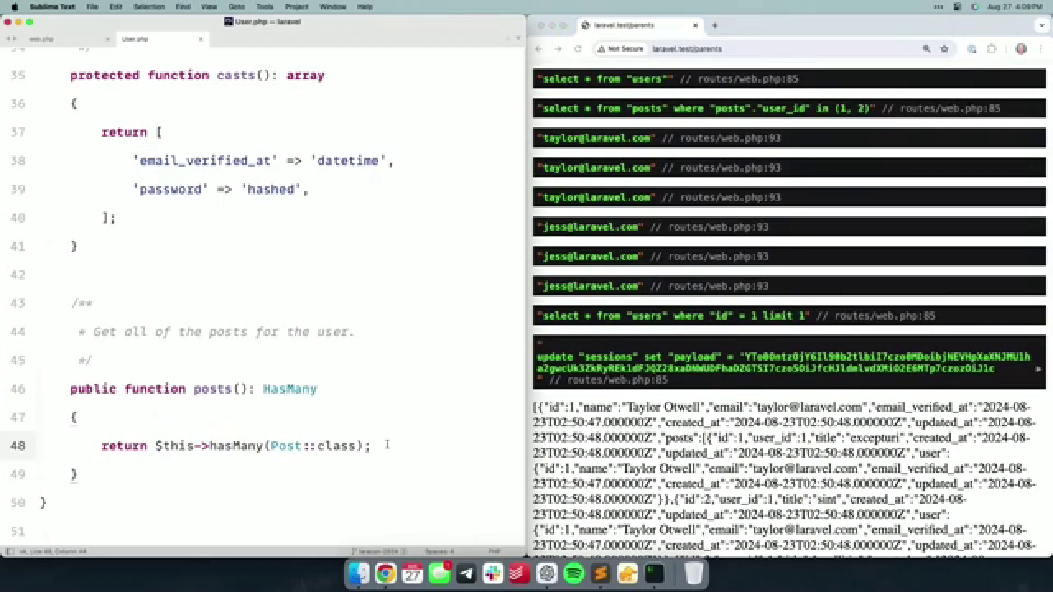
key(BackSpace)
text(->chaperone)
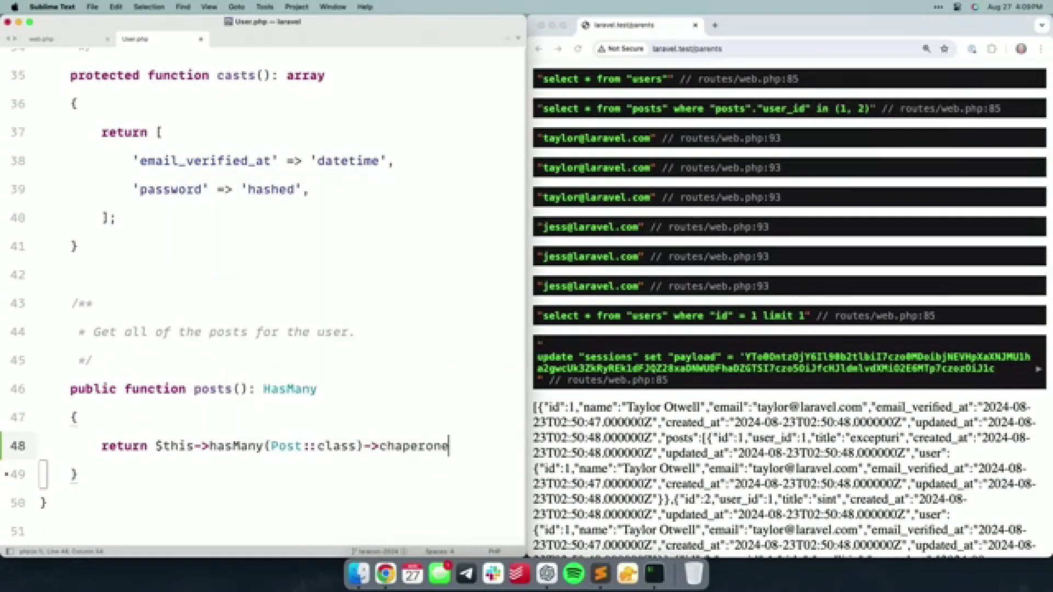
text(();)
key(super+s)
Step: Rename chaperone() to withoutChaperone() in the web.php closure and check the browser output
key(super+alt+Left)
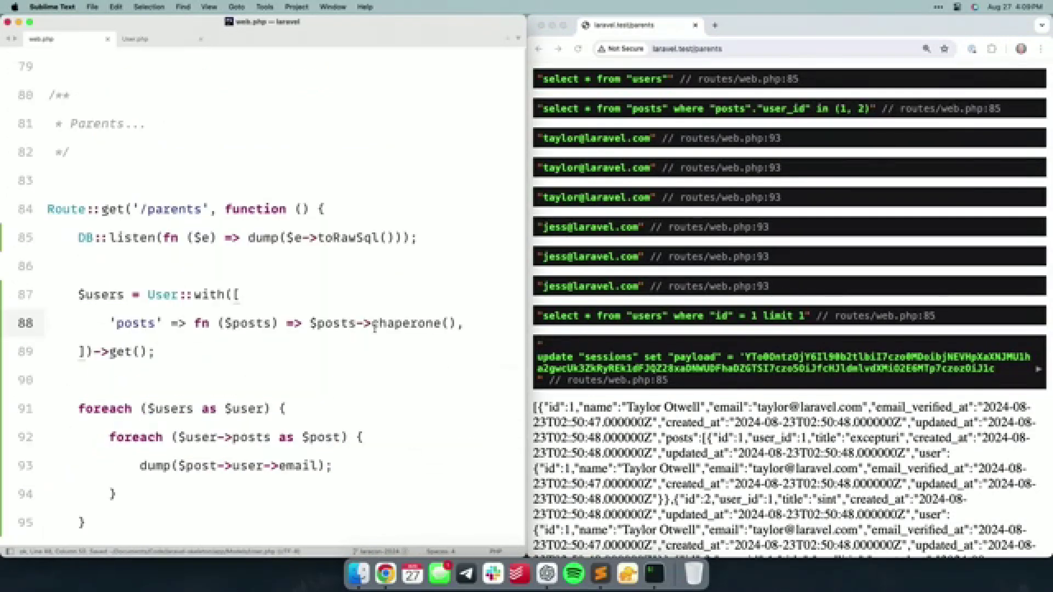
click(372, 324)
text(without)
key(Delete)
text(C)
key(Left)
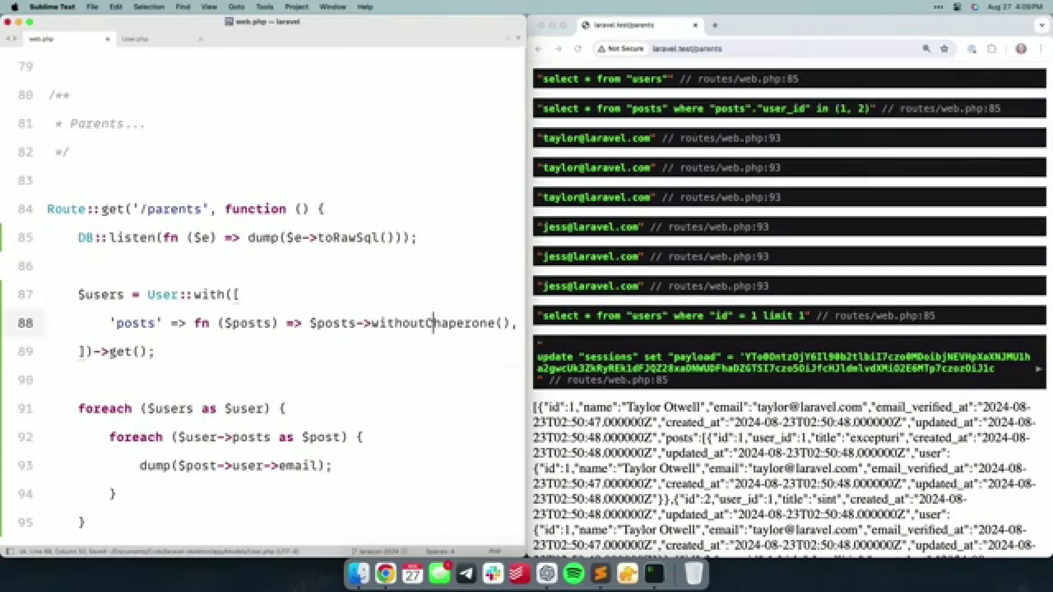
click(725, 287)
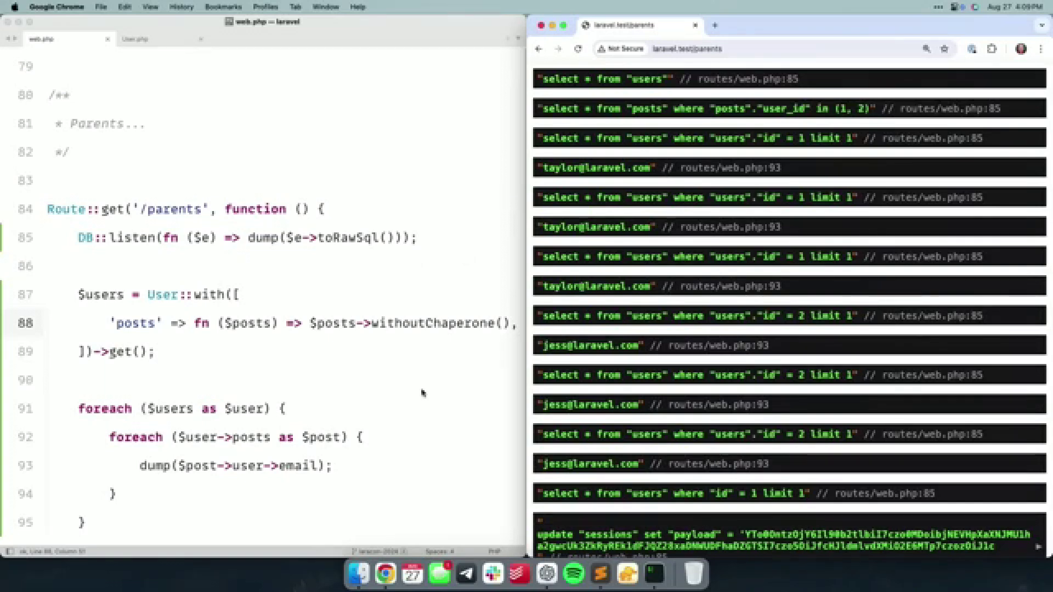
scroll(311, 387, down, 3)
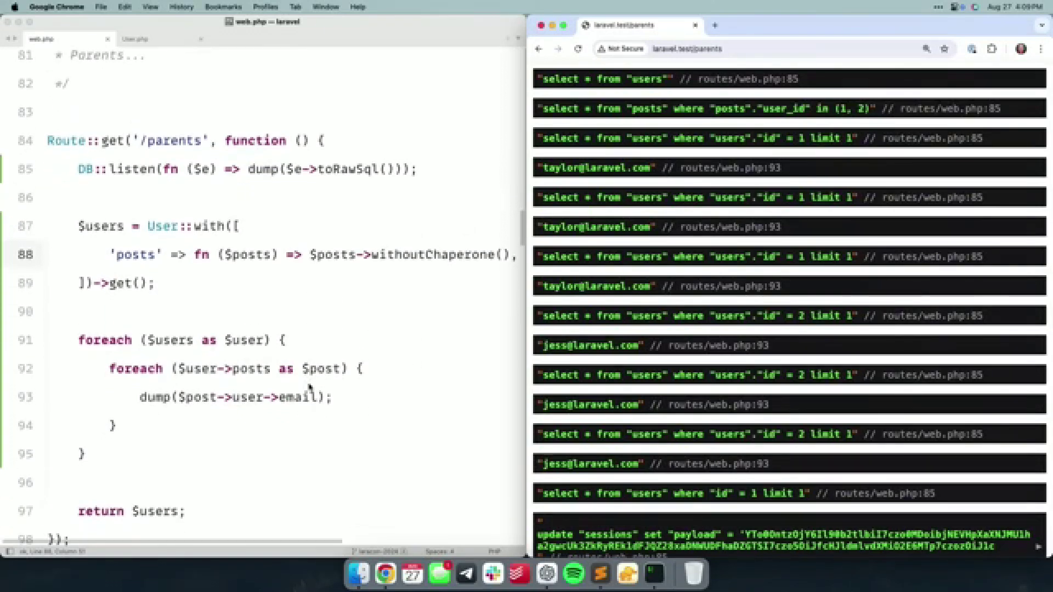
scroll(300, 362, down, 2)
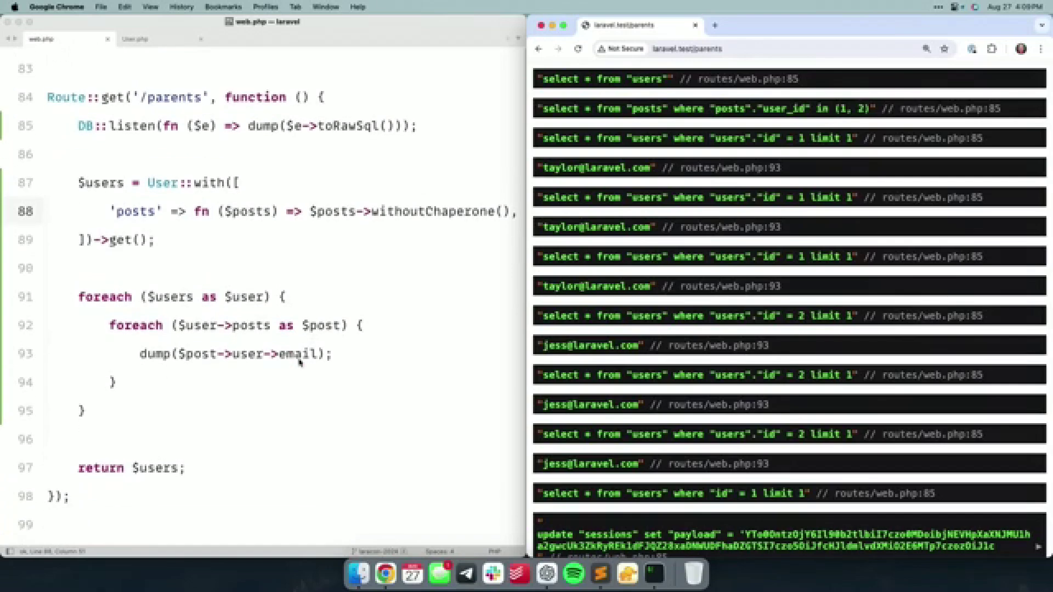